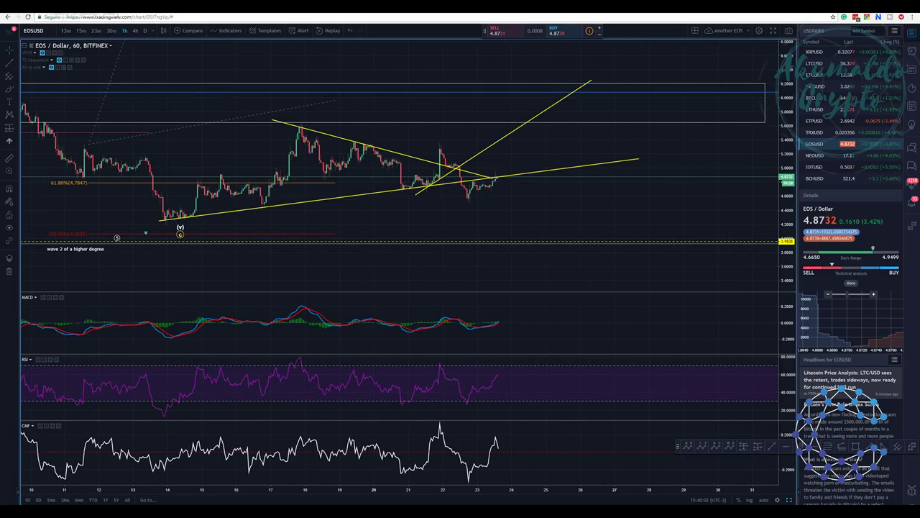
View the Cryptol0gy Twitter profile and the other open charts, and return to the hourly EOS/Dollar chart
{"action": "left_click", "coordinate": [79, 6]}
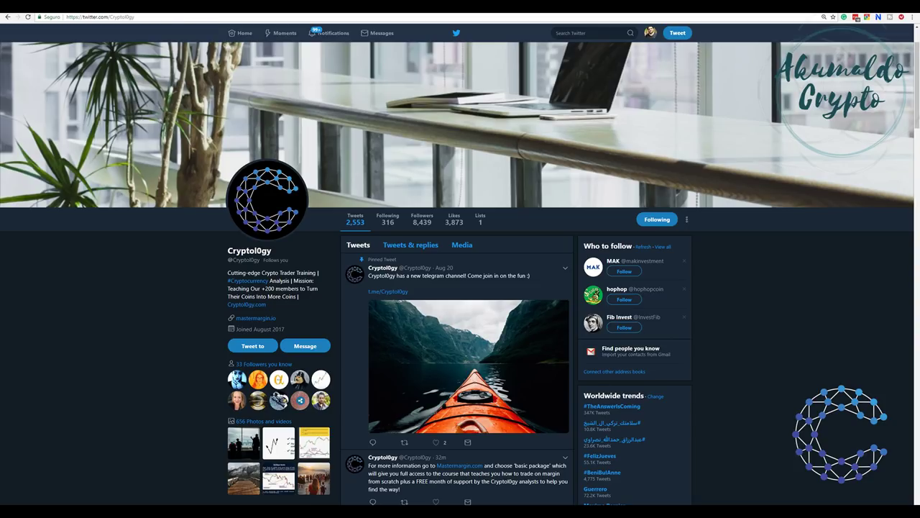
{"action": "key", "text": "ctrl+Tab"}
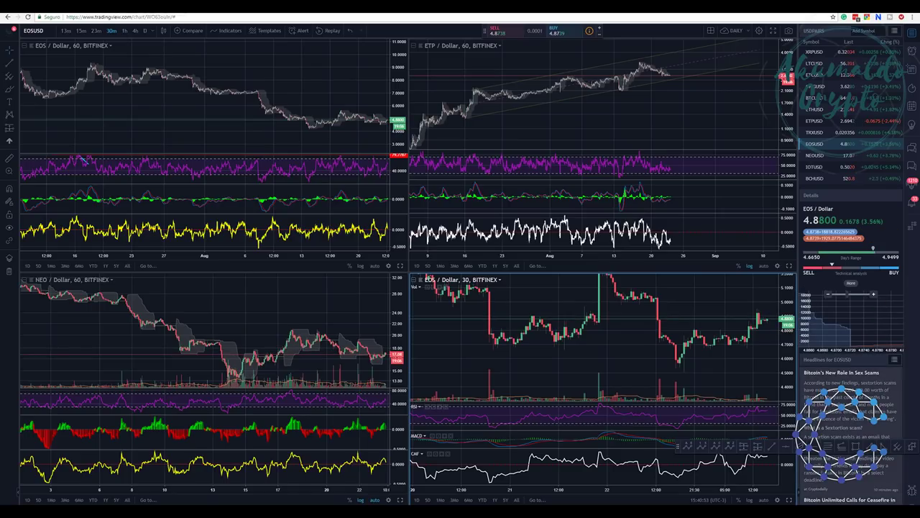
{"action": "key", "text": "ctrl+Tab"}
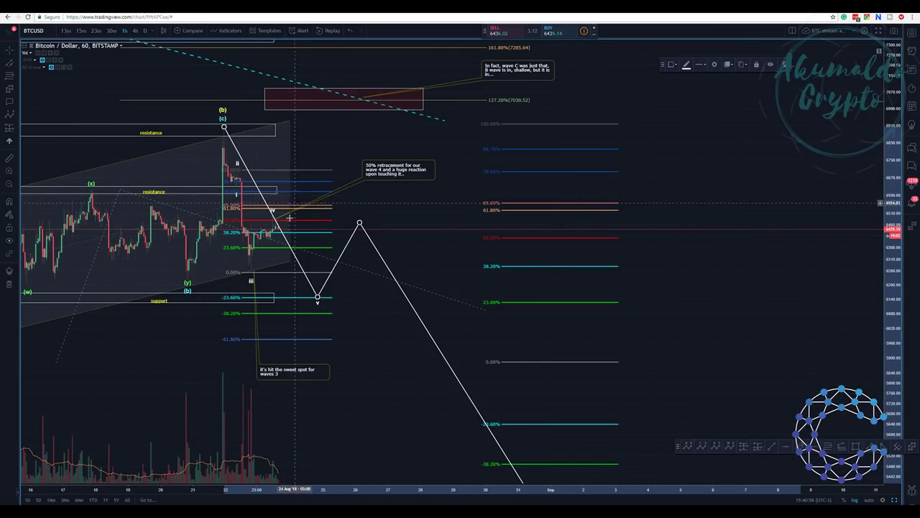
{"action": "left_click", "coordinate": [314, 12]}
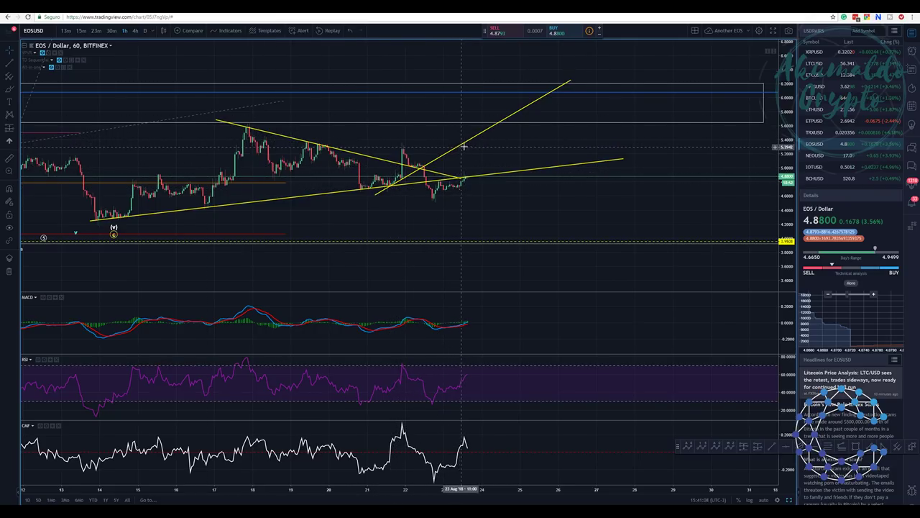
Extend the descending yellow trend line's start back to about 16 Aug 19:00
{"action": "scroll", "coordinate": [464, 145], "scroll_direction": "down", "scroll_amount": 3}
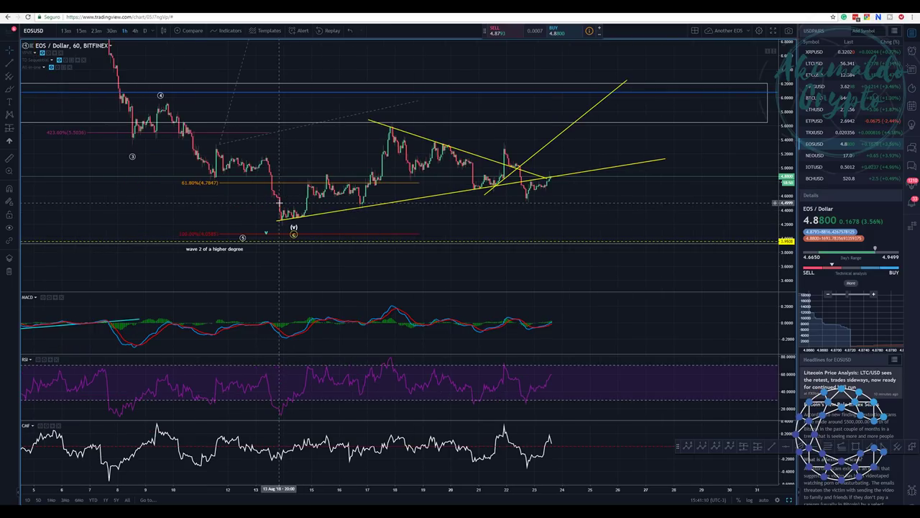
{"action": "scroll", "coordinate": [279, 203], "scroll_direction": "up", "scroll_amount": 2}
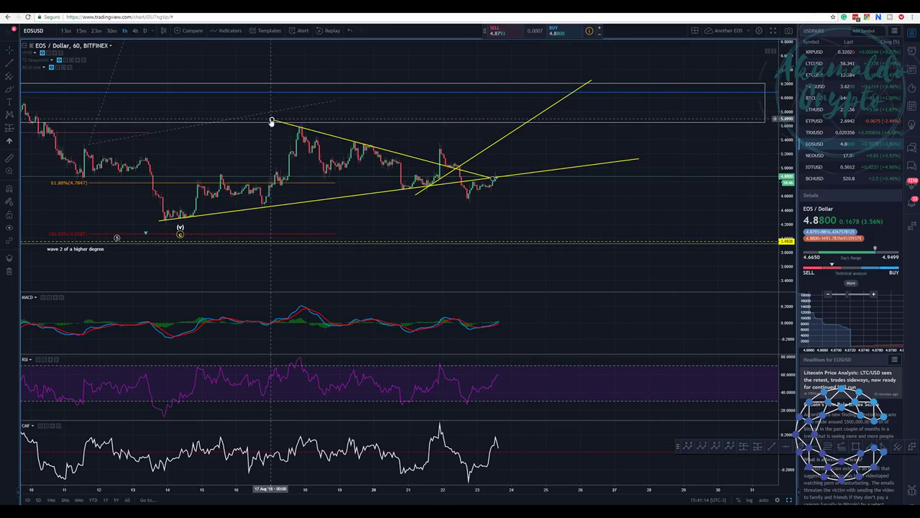
{"action": "left_click_drag", "start_coordinate": [271, 121], "coordinate": [263, 116]}
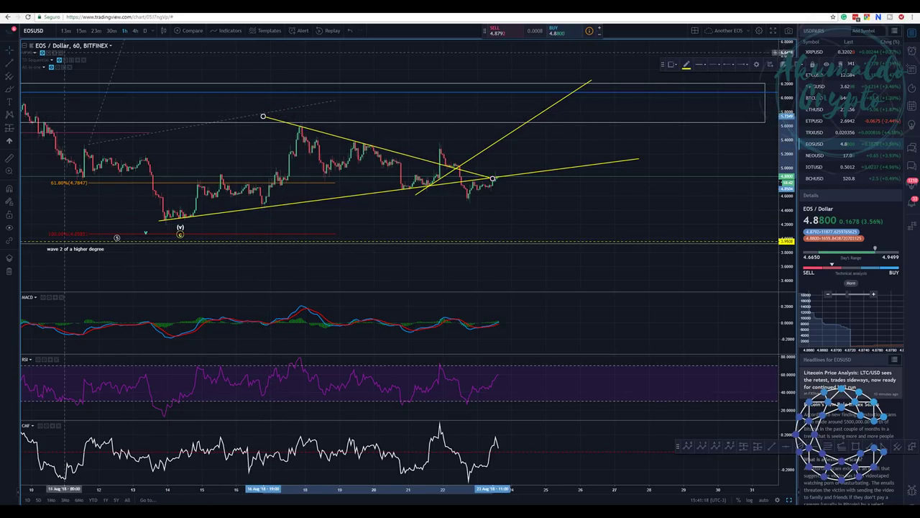
Turn on Magnet Mode and remove the three yellow trend lines from the EOS/Dollar chart
{"action": "left_click", "coordinate": [10, 189]}
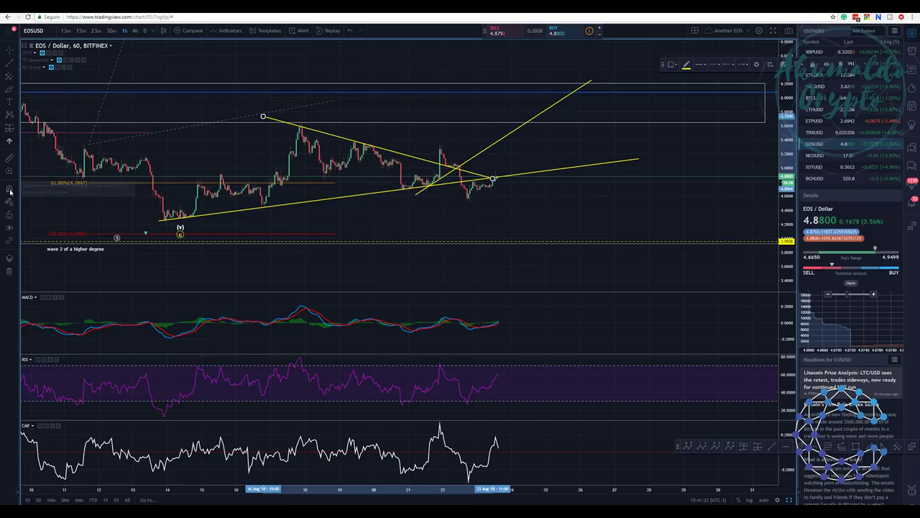
{"action": "right_click", "coordinate": [353, 143]}
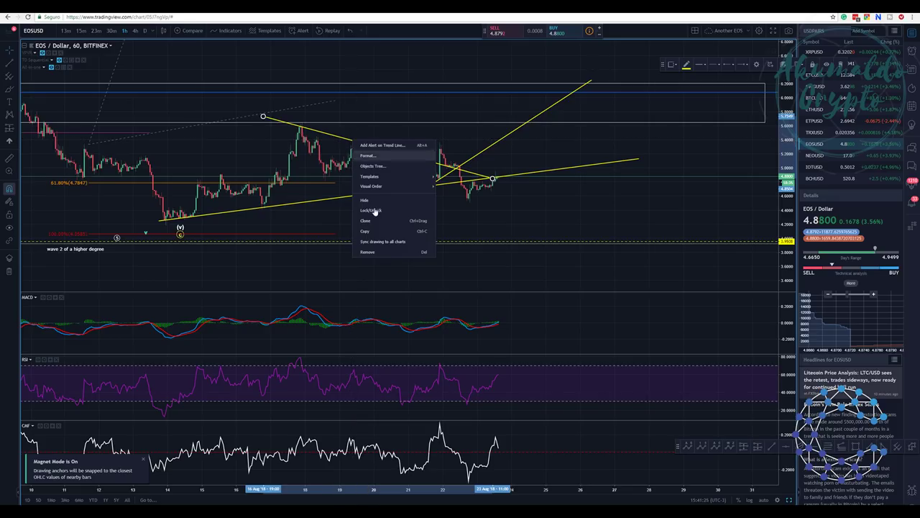
{"action": "left_click", "coordinate": [367, 249]}
{"action": "right_click", "coordinate": [362, 199]}
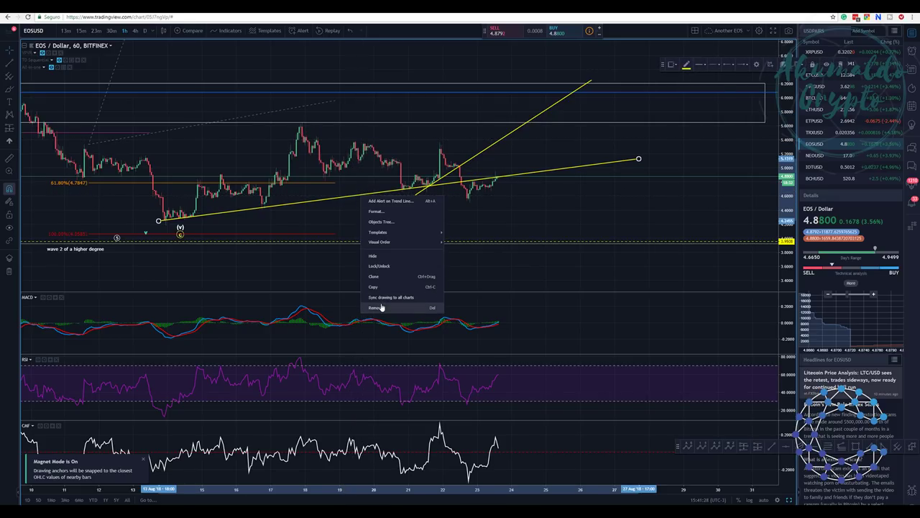
{"action": "left_click", "coordinate": [381, 302]}
{"action": "right_click", "coordinate": [490, 149]}
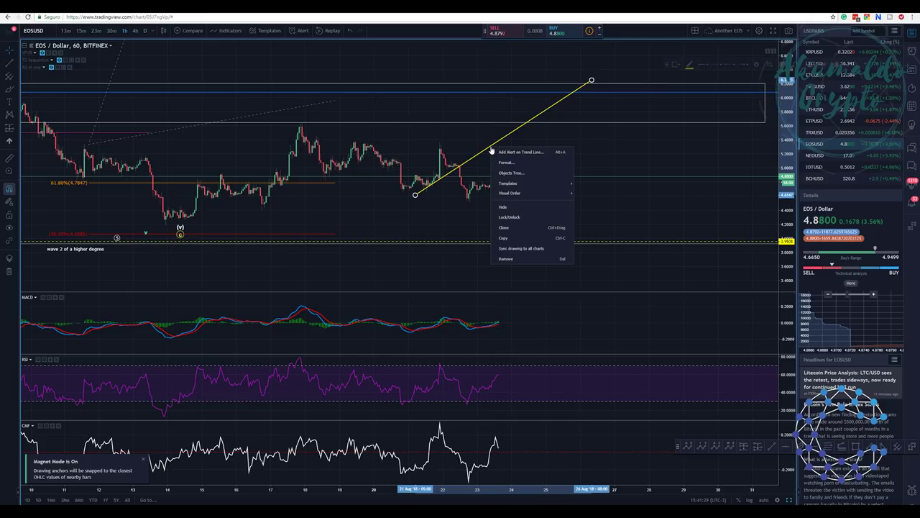
{"action": "left_click", "coordinate": [510, 252]}
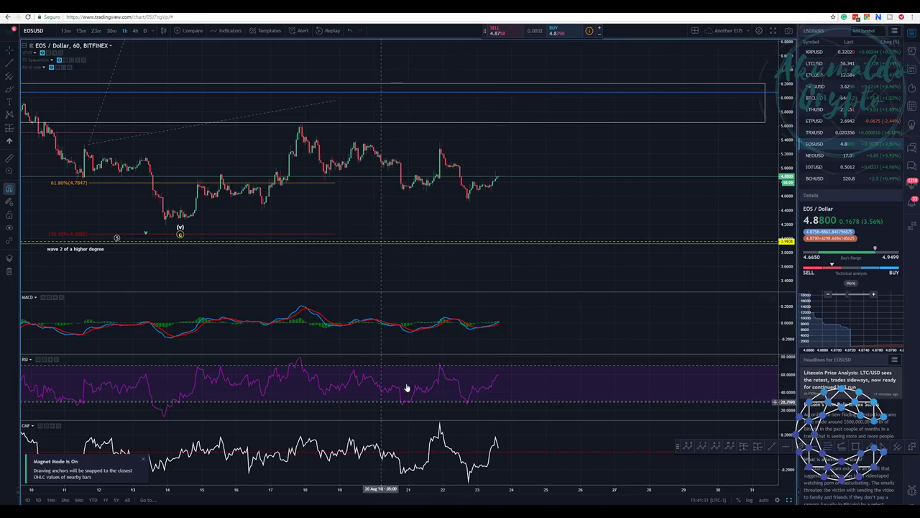
Maximize the price pane and draw a red rectangle around the latest price action, from about 21 Aug 23:00 to 24 Aug 20:00
{"action": "double_click", "coordinate": [456, 257]}
{"action": "scroll", "coordinate": [455, 268], "scroll_direction": "up", "scroll_amount": 2}
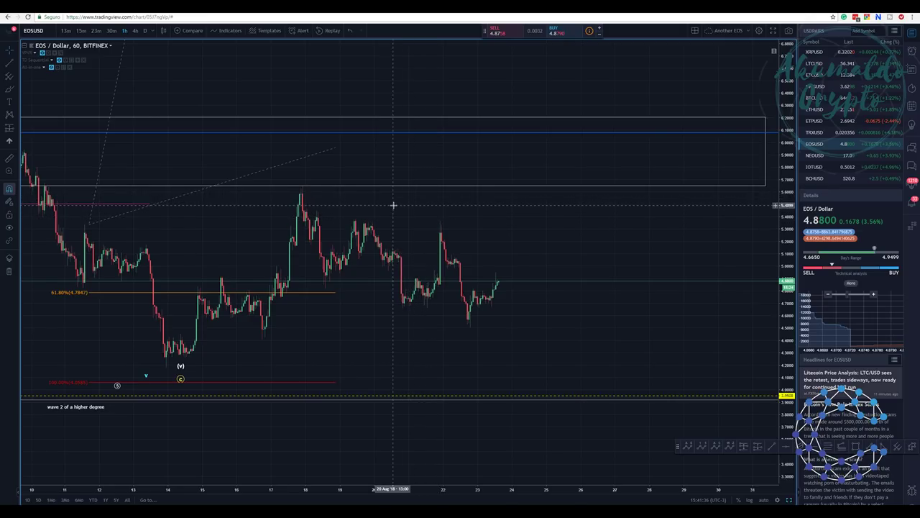
{"action": "left_click_drag", "start_coordinate": [417, 201], "coordinate": [84, 111]}
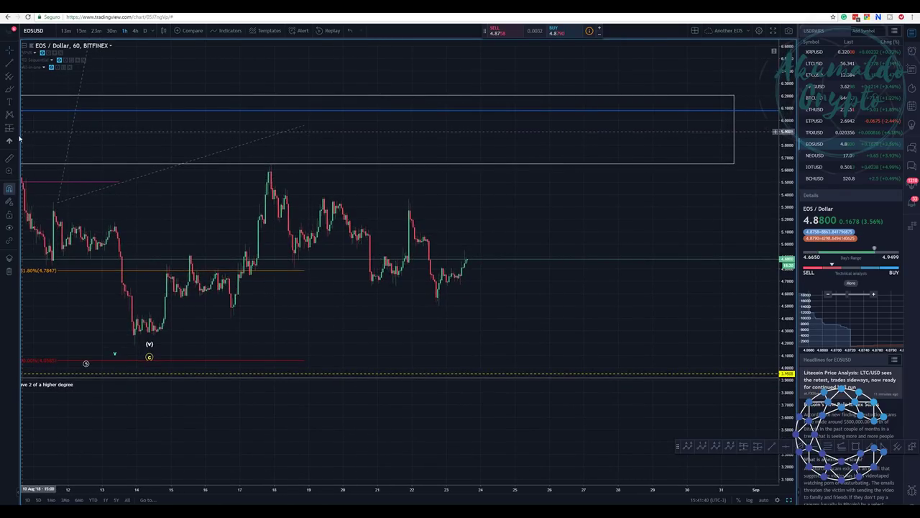
{"action": "left_click", "coordinate": [12, 89]}
{"action": "left_click", "coordinate": [43, 103]}
{"action": "mouse_move", "coordinate": [406, 195]}
{"action": "left_mouse_down"}
{"action": "mouse_move", "coordinate": [448, 226]}
{"action": "mouse_move", "coordinate": [509, 310]}
{"action": "left_mouse_up"}
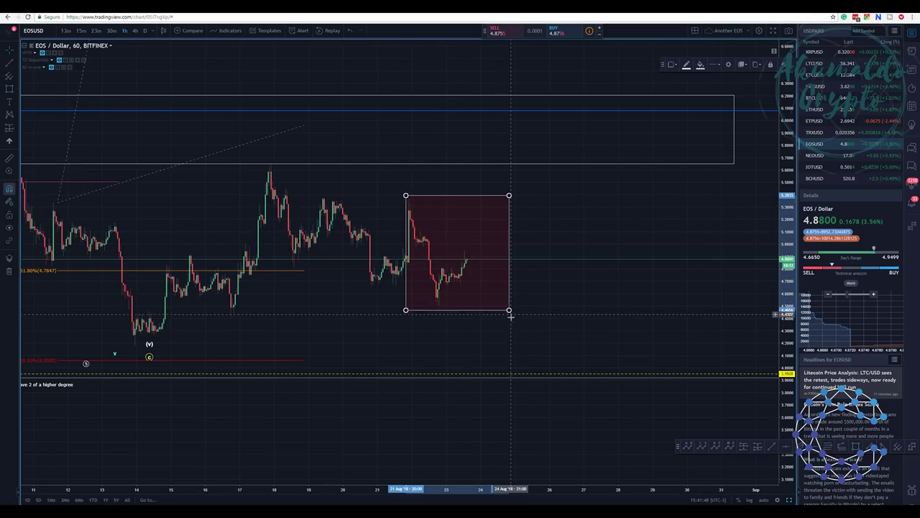
{"action": "left_click_drag", "start_coordinate": [405, 194], "coordinate": [410, 196]}
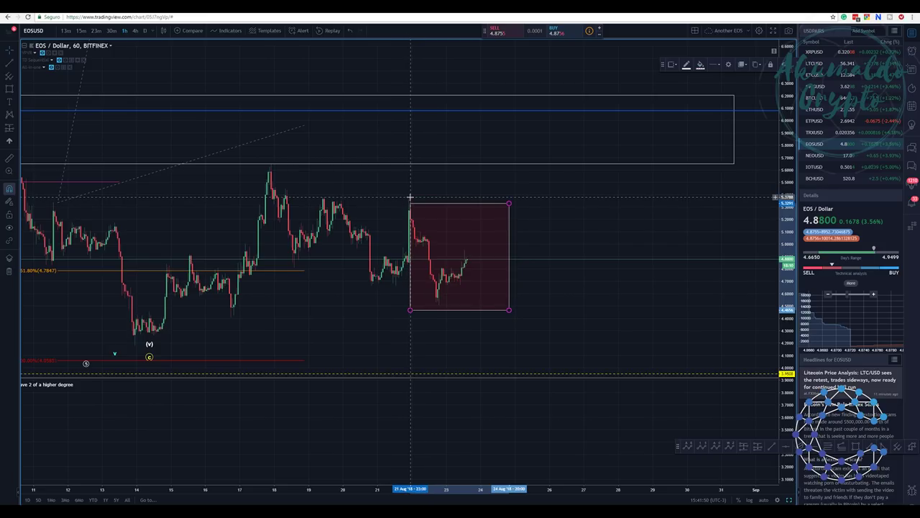
{"action": "left_click", "coordinate": [379, 326]}
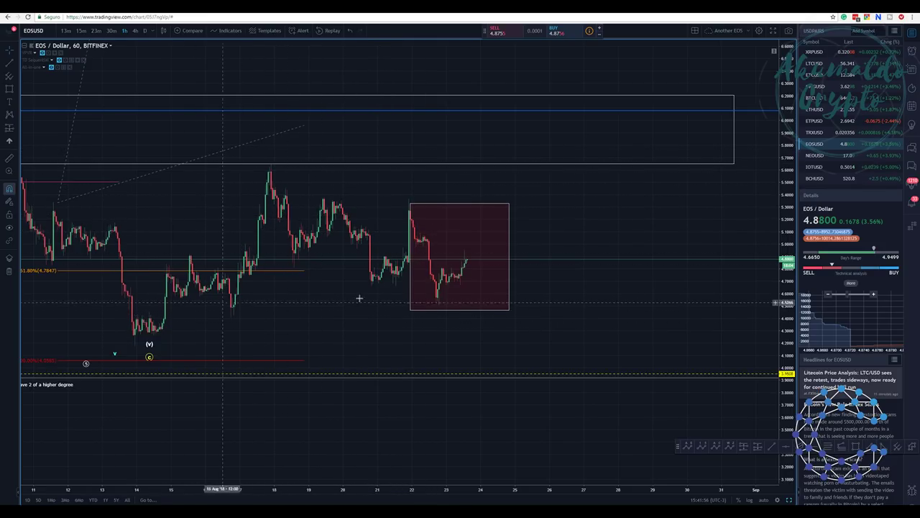
Draw a rising trend line from 13 Aug 19:00 to 24 Aug 18:00 and a descending one from 17 Aug 11:00 to 23 Aug 13:00
{"action": "left_click", "coordinate": [91, 318]}
{"action": "left_click", "coordinate": [127, 340]}
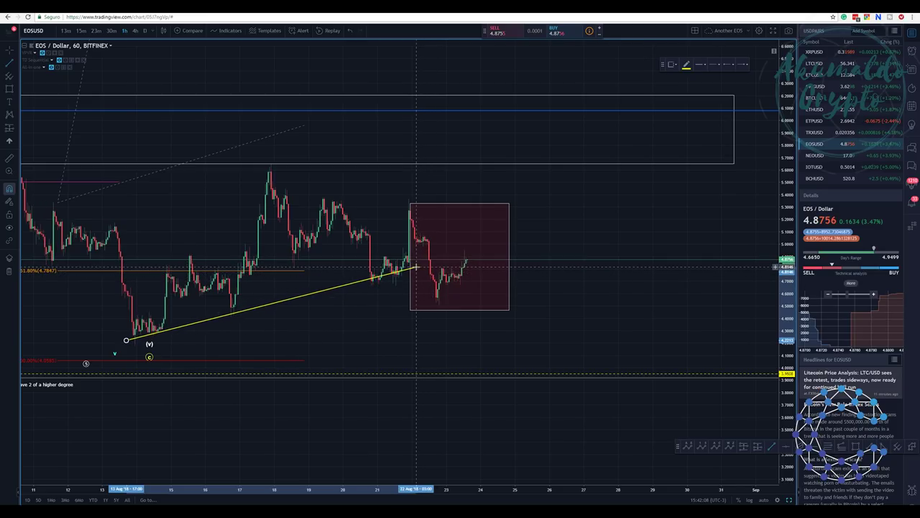
{"action": "left_click", "coordinate": [420, 269]}
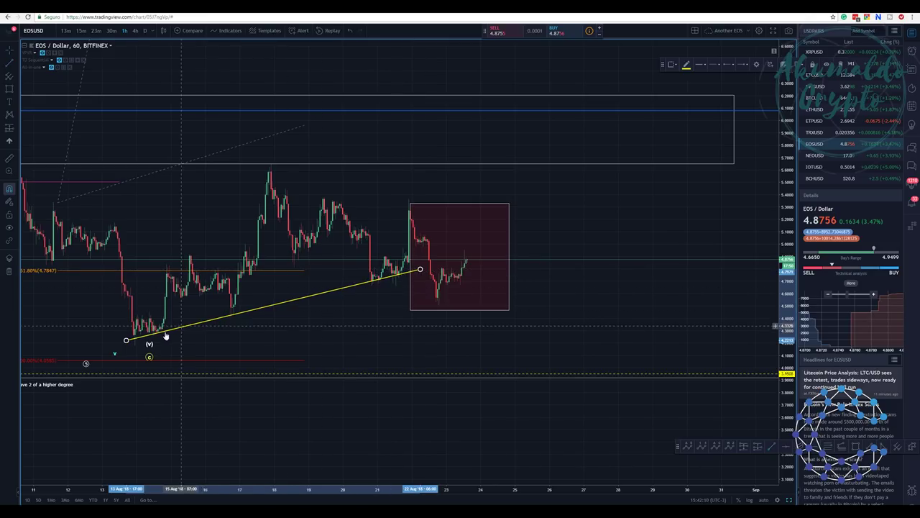
{"action": "left_click_drag", "start_coordinate": [126, 340], "coordinate": [129, 336]}
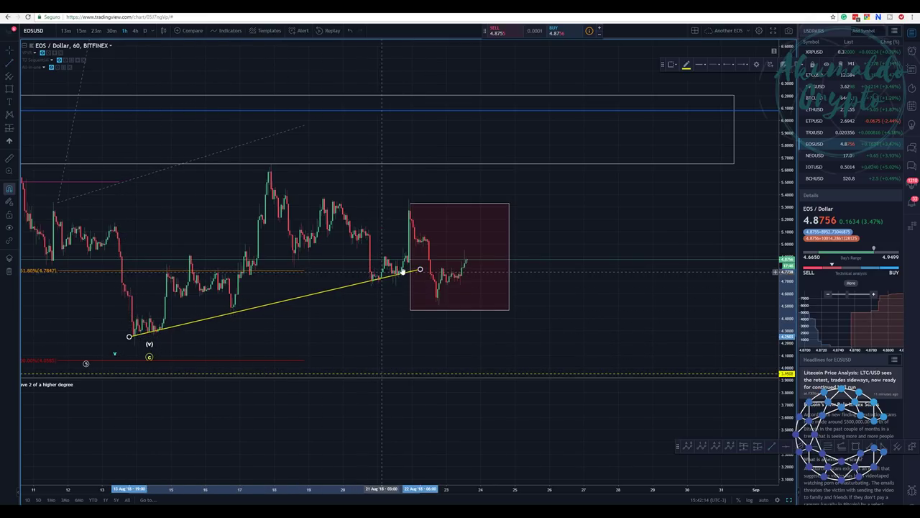
{"action": "left_click_drag", "start_coordinate": [420, 268], "coordinate": [507, 250]}
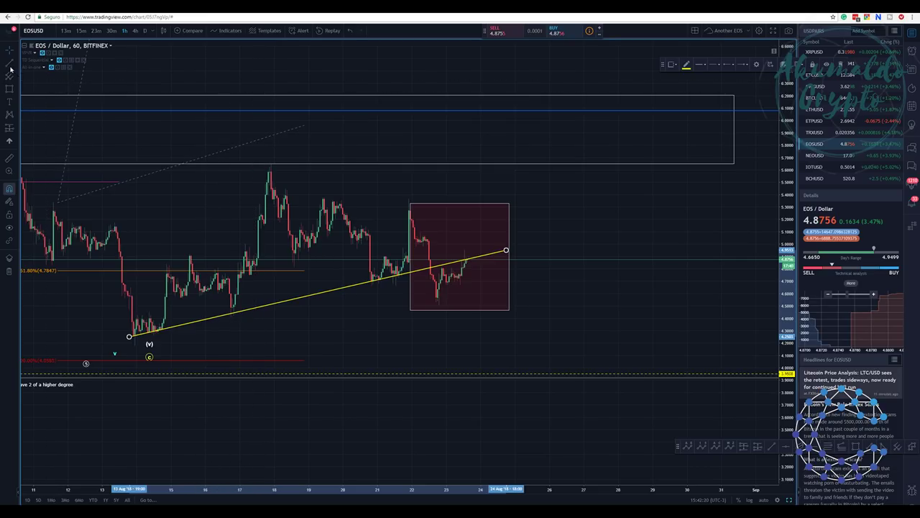
{"action": "left_click", "coordinate": [255, 167]}
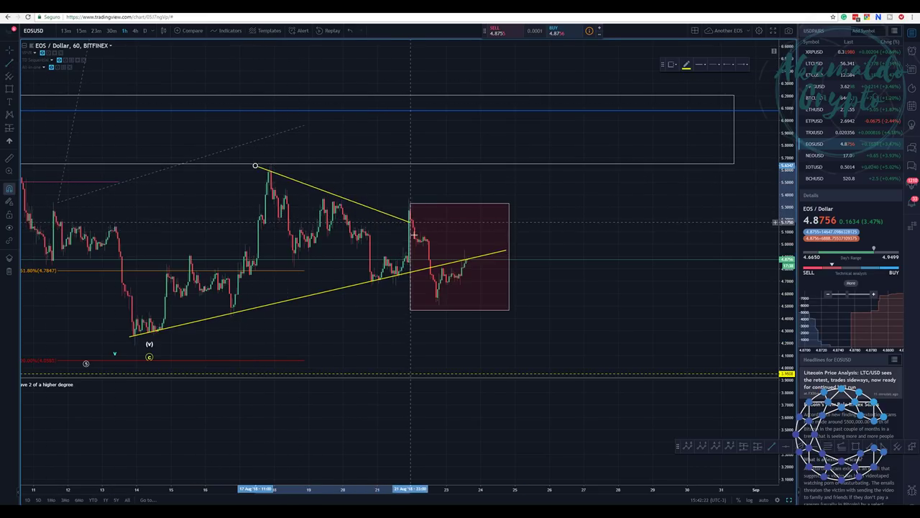
{"action": "left_click", "coordinate": [464, 262]}
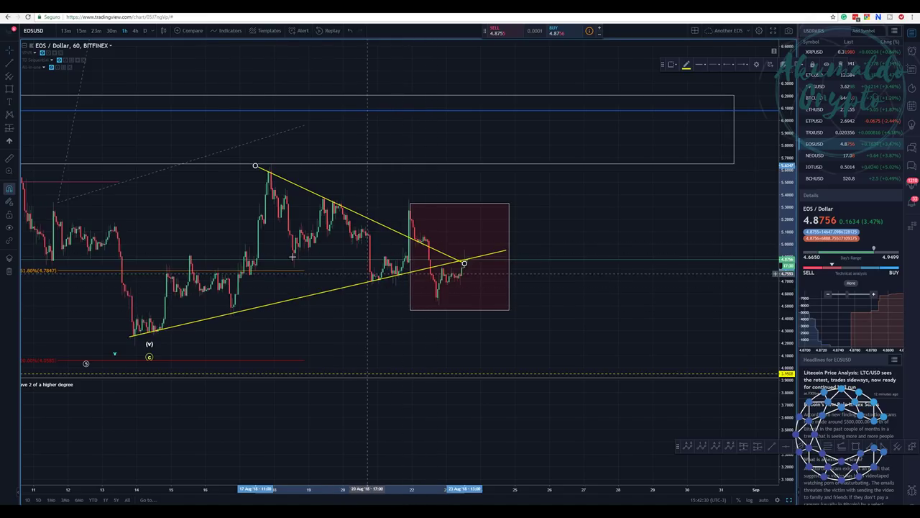
Draw a steeper rising trend line into the red rectangle, running from about 21 Aug 12:00 to 23 Aug 10:00
{"action": "left_click", "coordinate": [369, 279]}
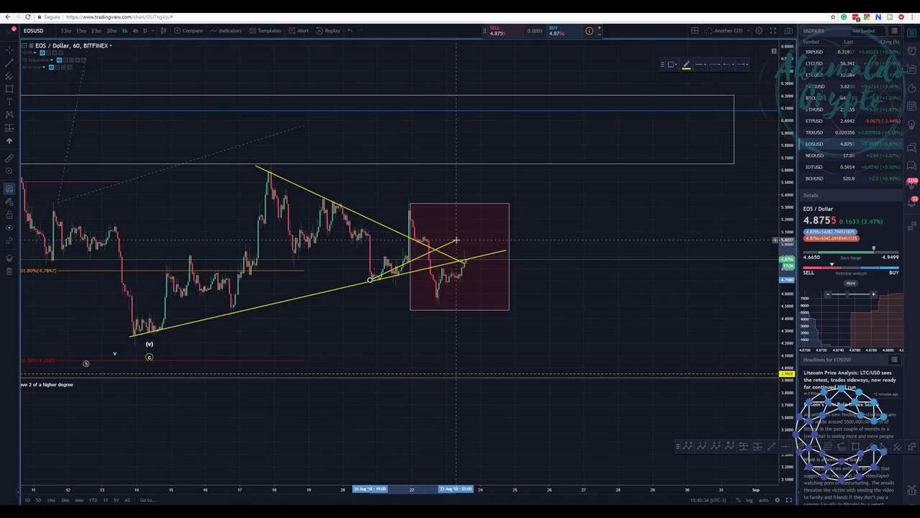
{"action": "left_click", "coordinate": [456, 222]}
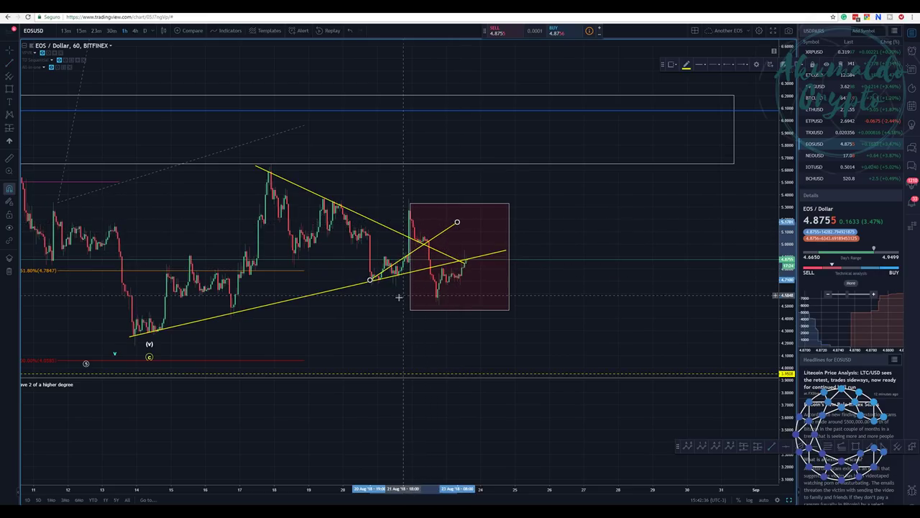
{"action": "left_click_drag", "start_coordinate": [369, 280], "coordinate": [397, 276]}
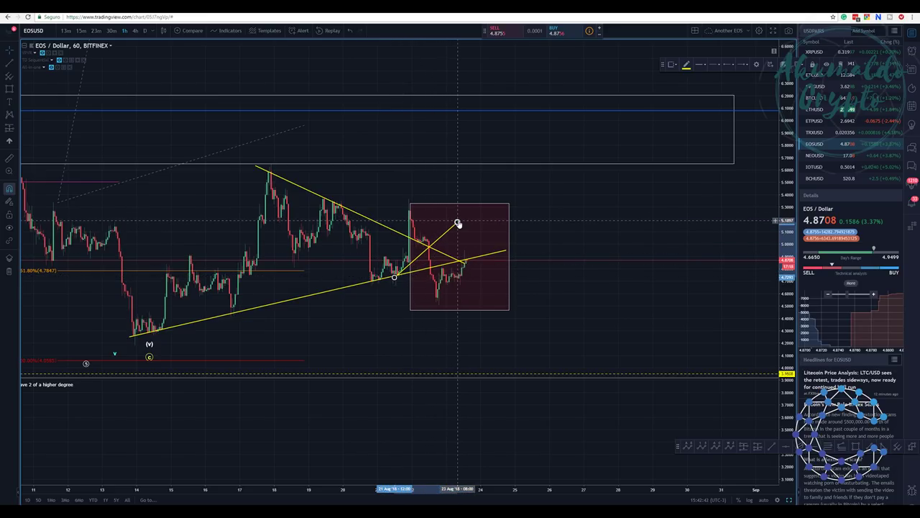
{"action": "left_click_drag", "start_coordinate": [459, 224], "coordinate": [461, 215]}
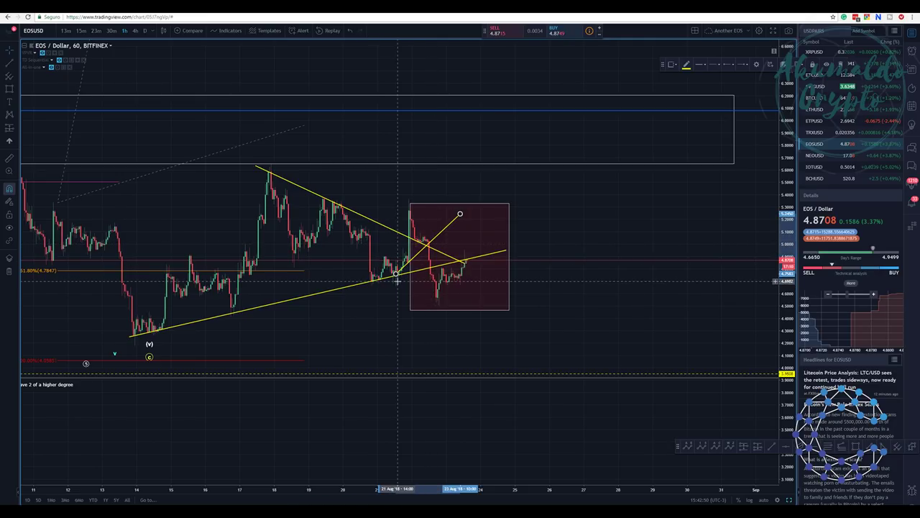
{"action": "left_click_drag", "start_coordinate": [392, 278], "coordinate": [379, 275]}
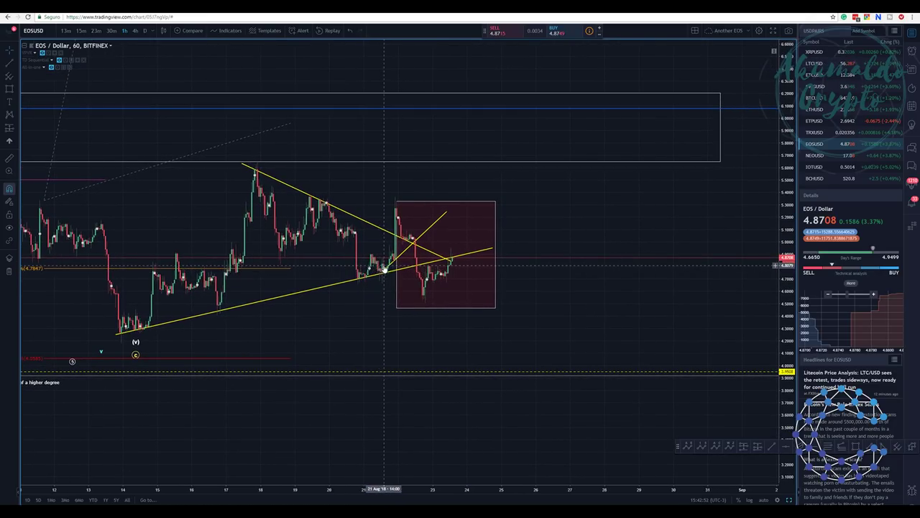
{"action": "left_click", "coordinate": [383, 274]}
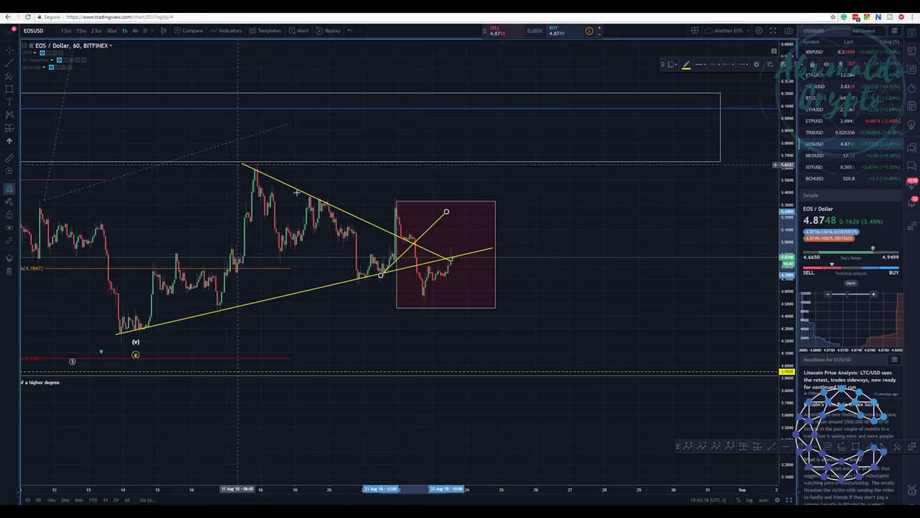
Place a green dashed horizontal ray at the price peak beside the red rectangle's upper corner and lower it to about 5.2
{"action": "left_click", "coordinate": [384, 233]}
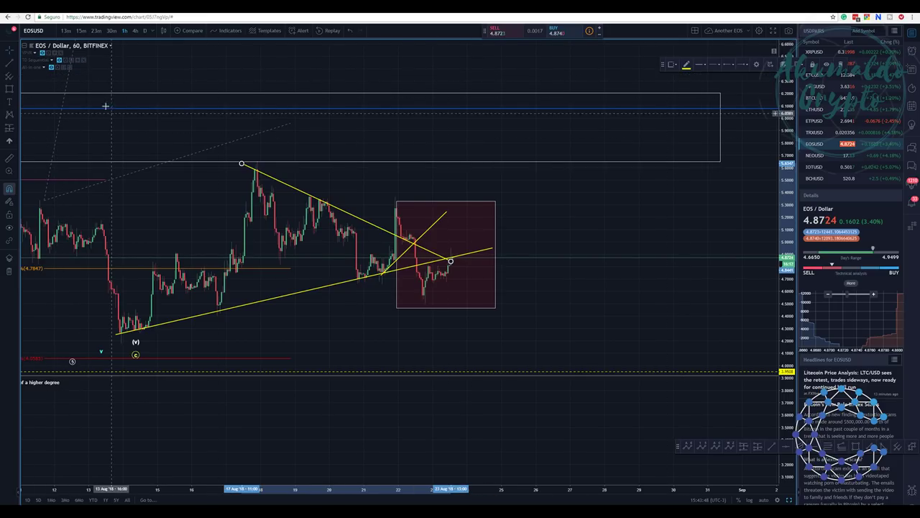
{"action": "left_click", "coordinate": [10, 105]}
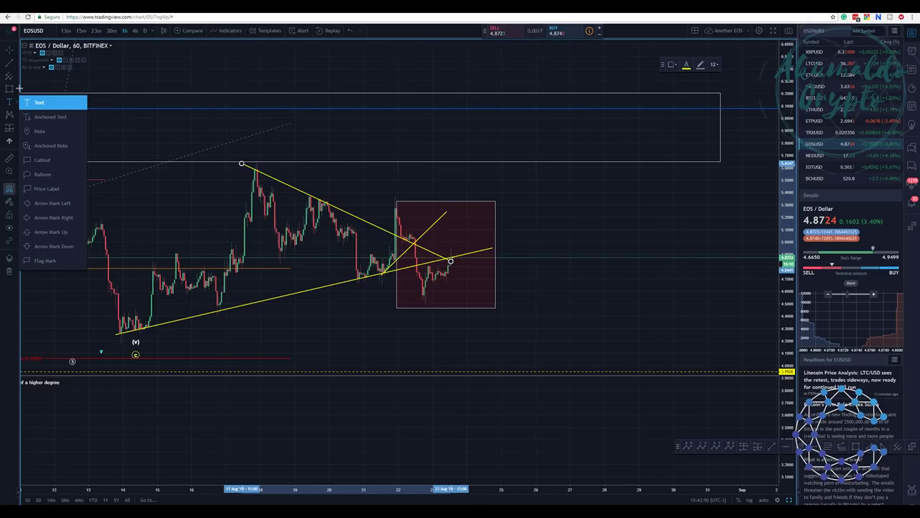
{"action": "key", "text": "Escape"}
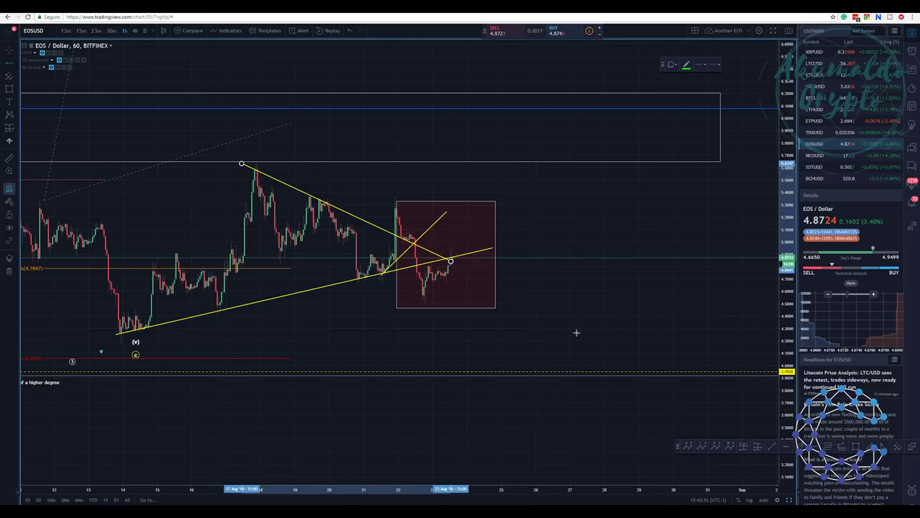
{"action": "left_click", "coordinate": [396, 200]}
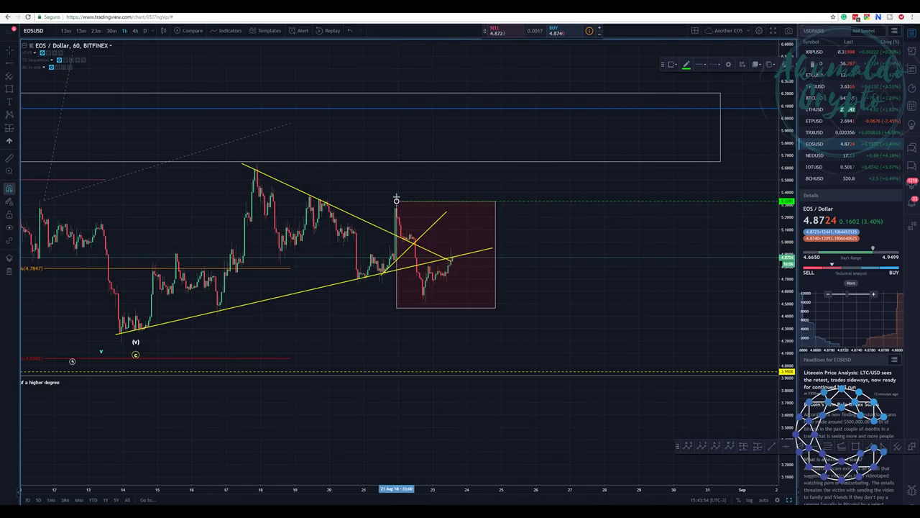
{"action": "left_click", "coordinate": [400, 193]}
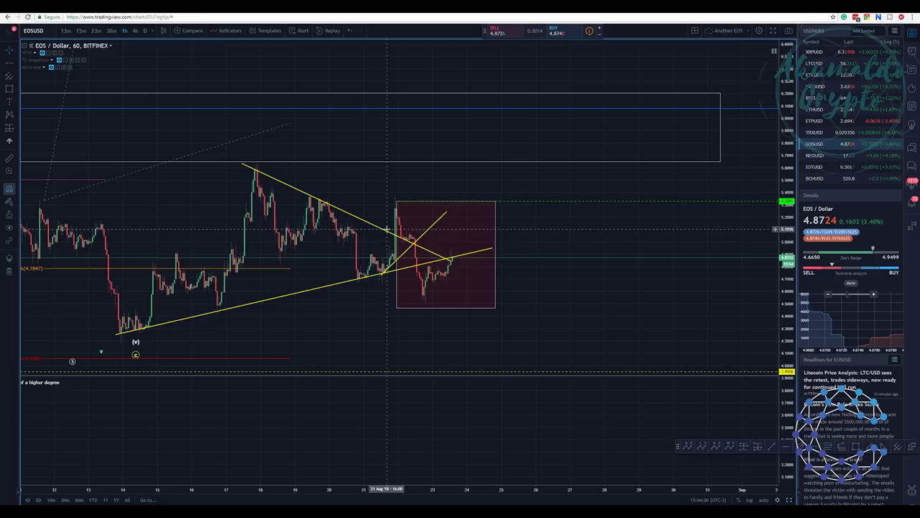
{"action": "left_click", "coordinate": [397, 203]}
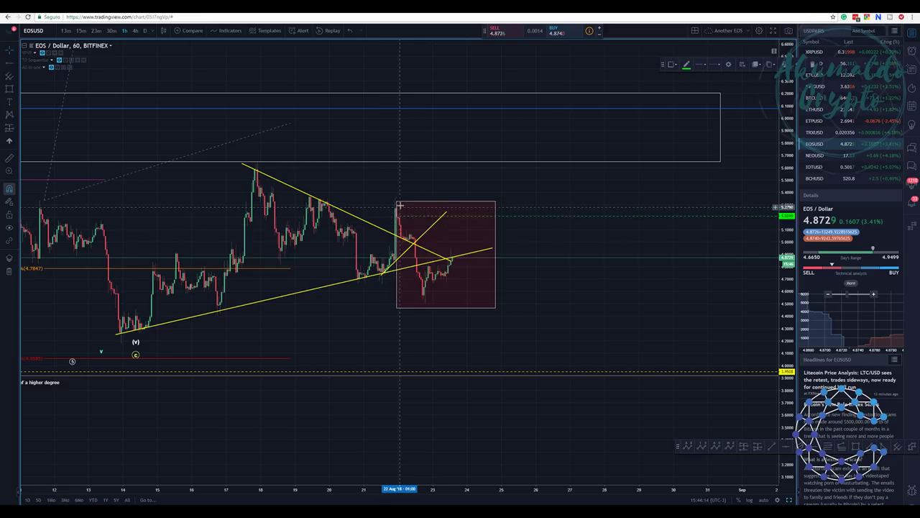
Move the green dashed horizontal ray to start at the red rectangle's upper corner, at a price of about 5.33
{"action": "left_click_drag", "start_coordinate": [392, 201], "coordinate": [394, 203]}
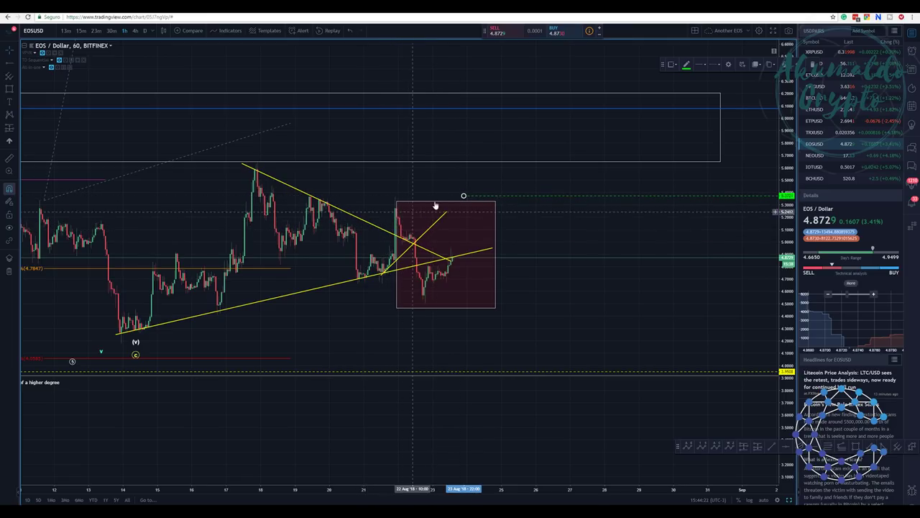
{"action": "left_click_drag", "start_coordinate": [464, 196], "coordinate": [398, 201]}
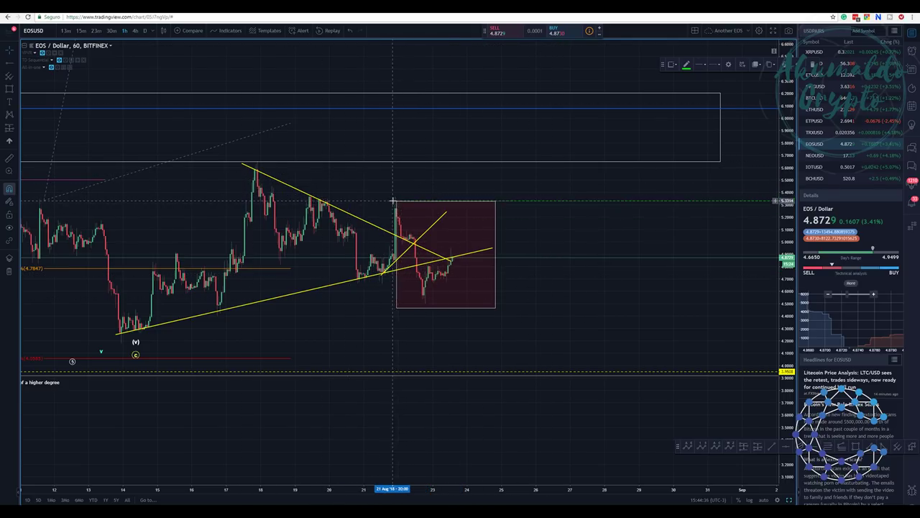
{"action": "left_click", "coordinate": [394, 201]}
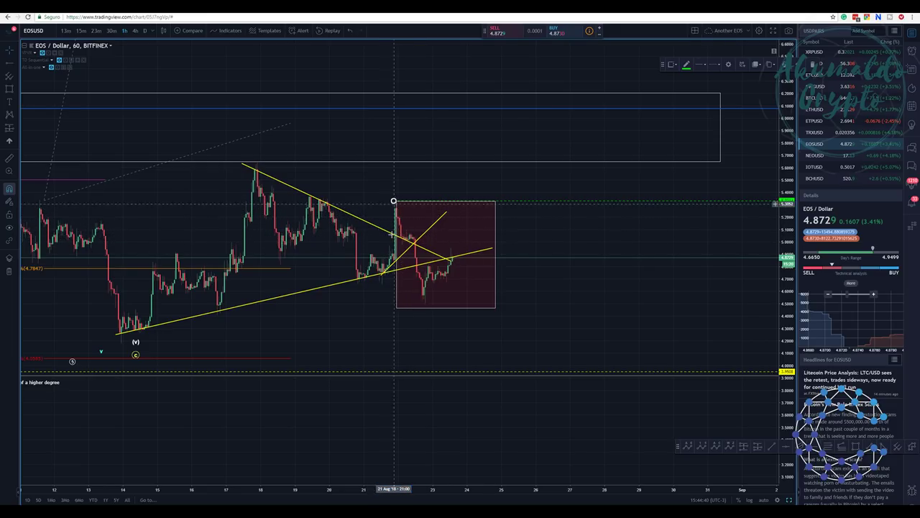
Raise the green dashed horizontal ray to about 5.5 and remove it from the chart
{"action": "left_click_drag", "start_coordinate": [393, 201], "coordinate": [416, 179]}
{"action": "right_click", "coordinate": [416, 181]}
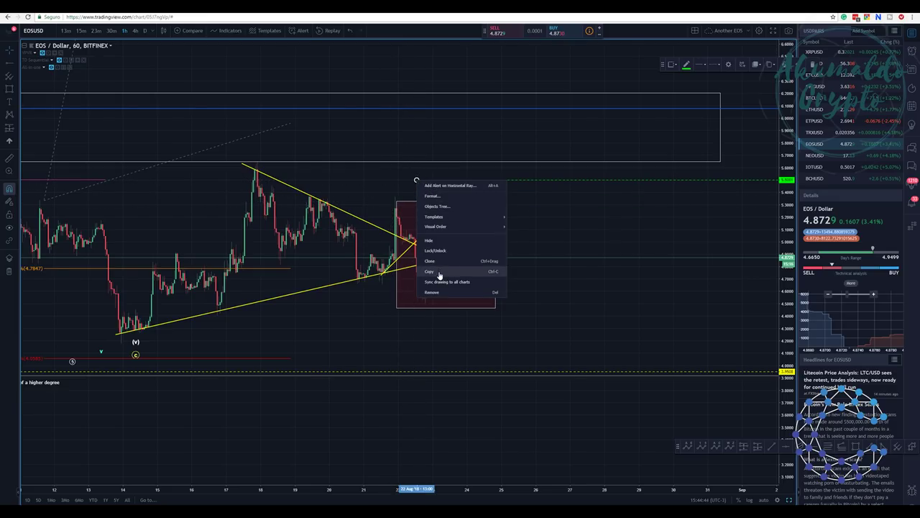
{"action": "left_click", "coordinate": [439, 292]}
Change the line colour of the descending trend line from the 17 Aug peak to green
{"action": "mouse_move", "coordinate": [323, 192]}
{"action": "left_mouse_down"}
{"action": "mouse_move", "coordinate": [358, 192]}
{"action": "mouse_move", "coordinate": [281, 191]}
{"action": "mouse_move", "coordinate": [322, 191]}
{"action": "left_mouse_up"}
{"action": "scroll", "coordinate": [321, 191], "scroll_direction": "down", "scroll_amount": 1}
{"action": "scroll", "coordinate": [359, 203], "scroll_direction": "up", "scroll_amount": 2}
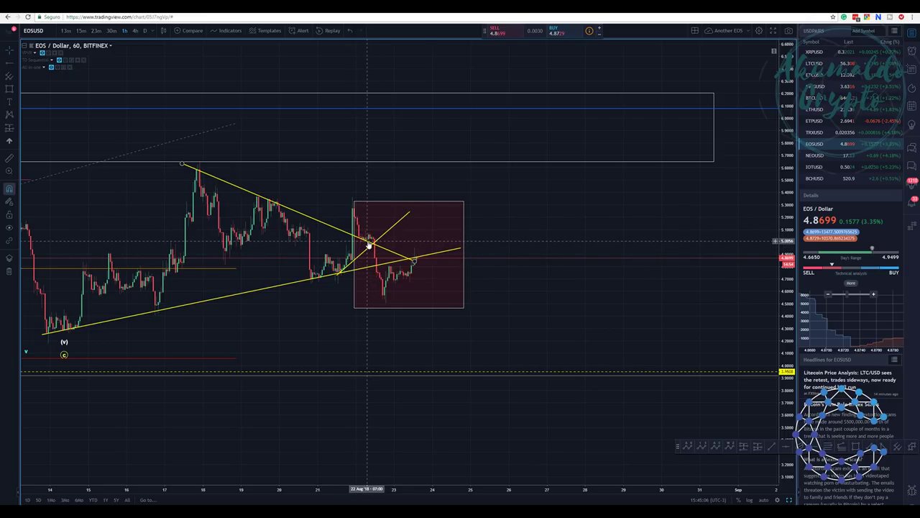
{"action": "left_click", "coordinate": [369, 243]}
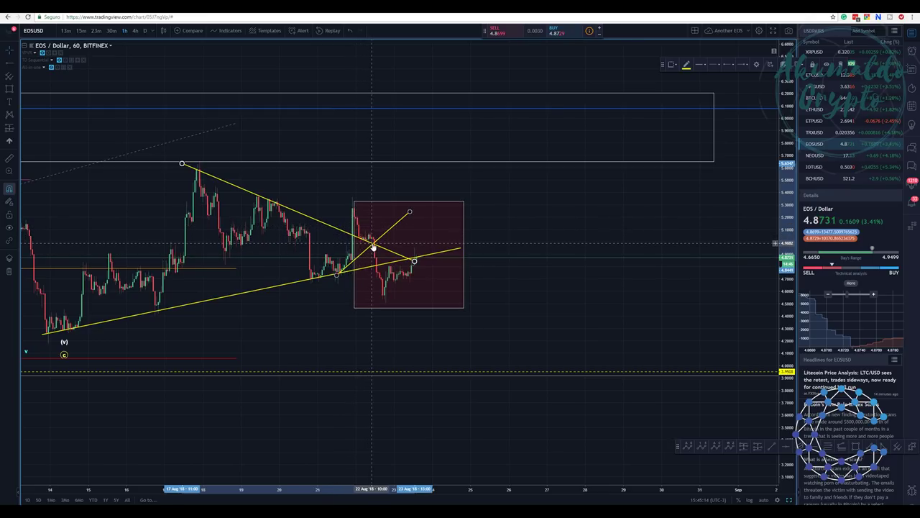
{"action": "right_click", "coordinate": [392, 254]}
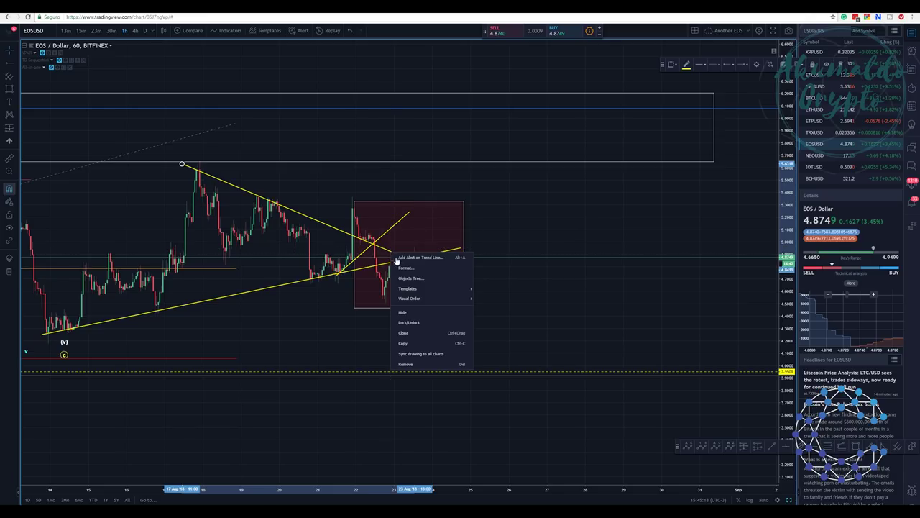
{"action": "left_click", "coordinate": [407, 267]}
{"action": "left_click", "coordinate": [444, 209]}
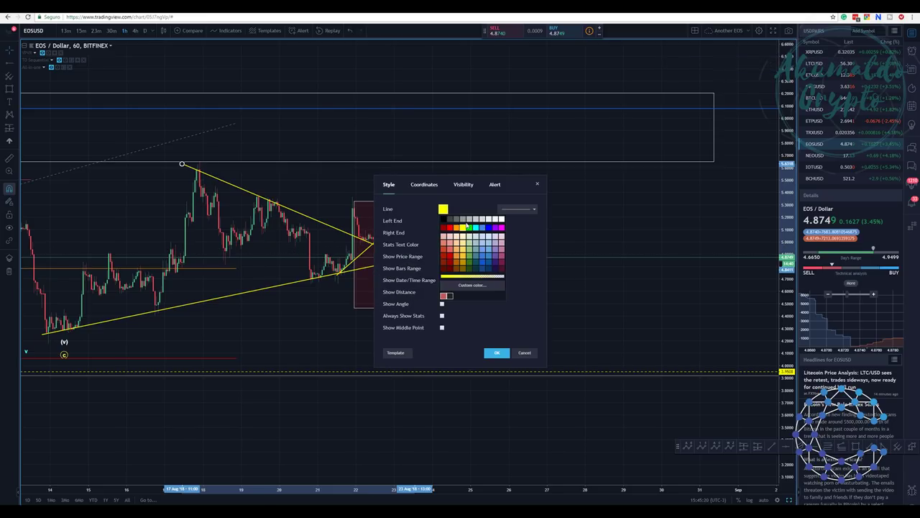
{"action": "left_click", "coordinate": [467, 227]}
{"action": "left_click", "coordinate": [353, 216]}
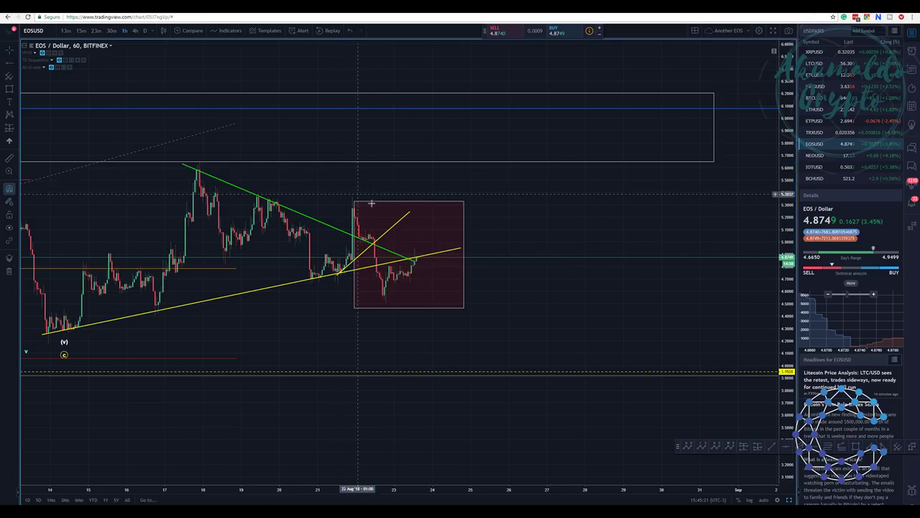
Adjust the green descending trend line's endpoints to about 17 Aug 13:00 and 23 Aug 13:00
{"action": "left_click", "coordinate": [416, 258]}
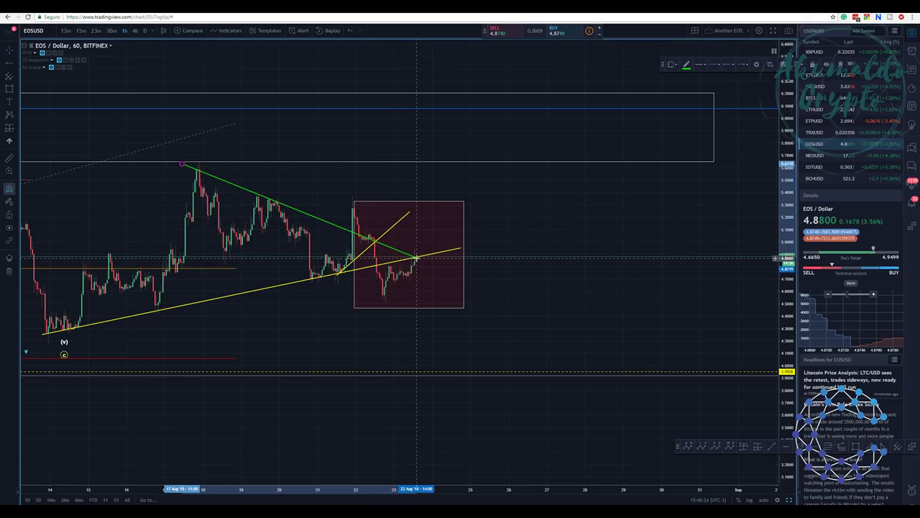
{"action": "mouse_move", "coordinate": [417, 261]}
{"action": "left_mouse_down"}
{"action": "mouse_move", "coordinate": [399, 286]}
{"action": "mouse_move", "coordinate": [374, 277]}
{"action": "mouse_move", "coordinate": [386, 261]}
{"action": "mouse_move", "coordinate": [415, 259]}
{"action": "left_mouse_up"}
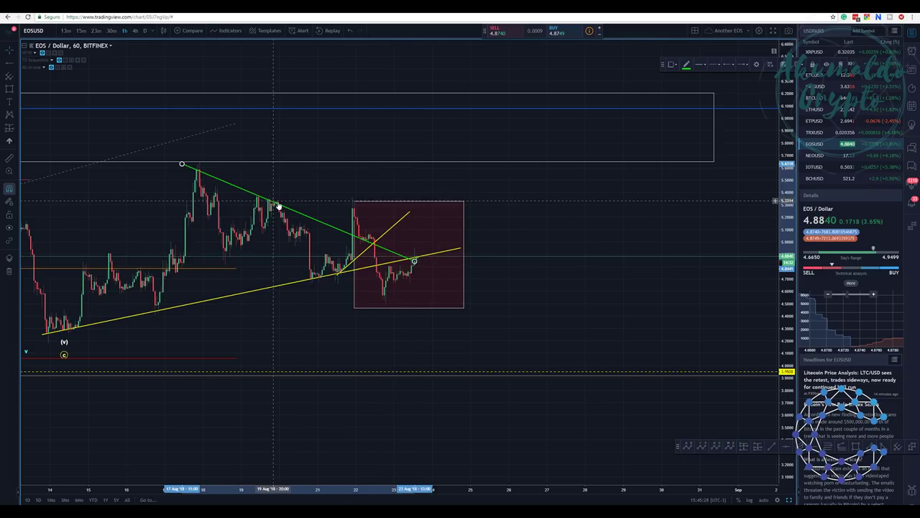
{"action": "left_click_drag", "start_coordinate": [181, 165], "coordinate": [185, 164]}
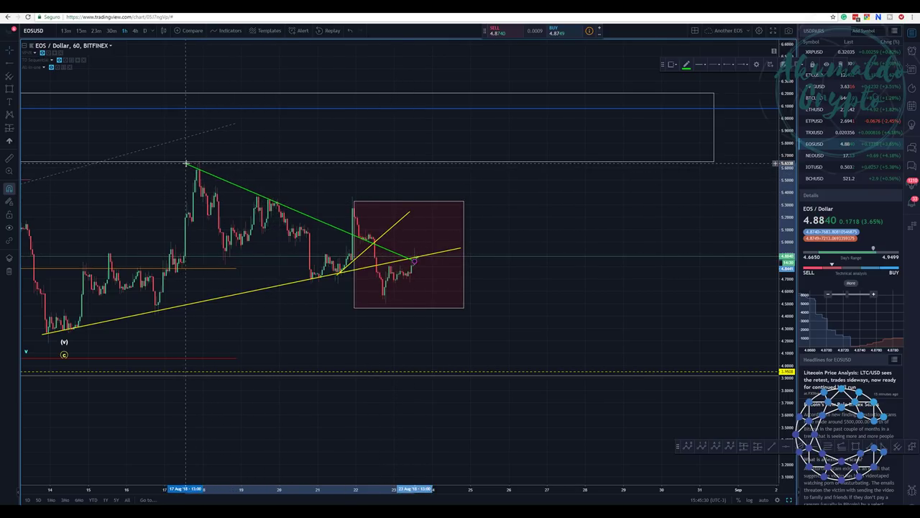
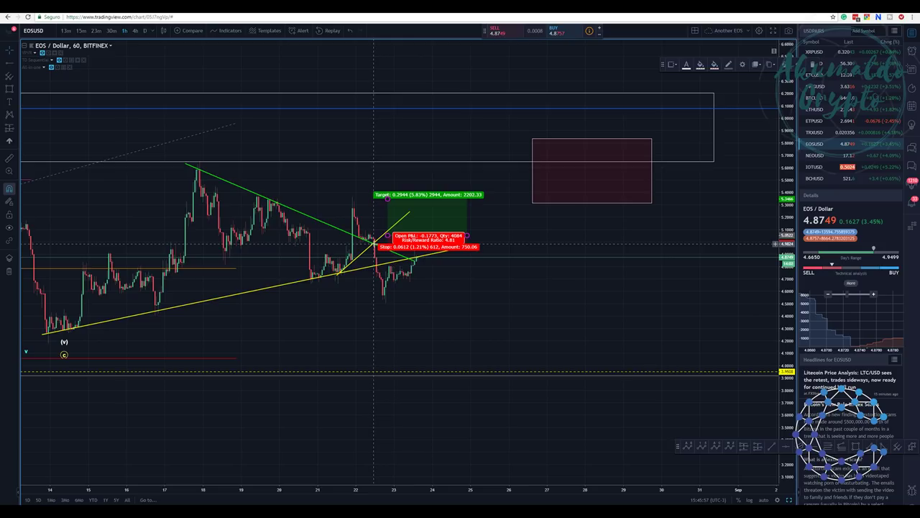
Try the long position from the trend line crossing on 22 Aug with its target raised to about 5.6, and delete it
{"action": "left_click_drag", "start_coordinate": [388, 235], "coordinate": [374, 237]}
{"action": "left_click_drag", "start_coordinate": [374, 200], "coordinate": [374, 164]}
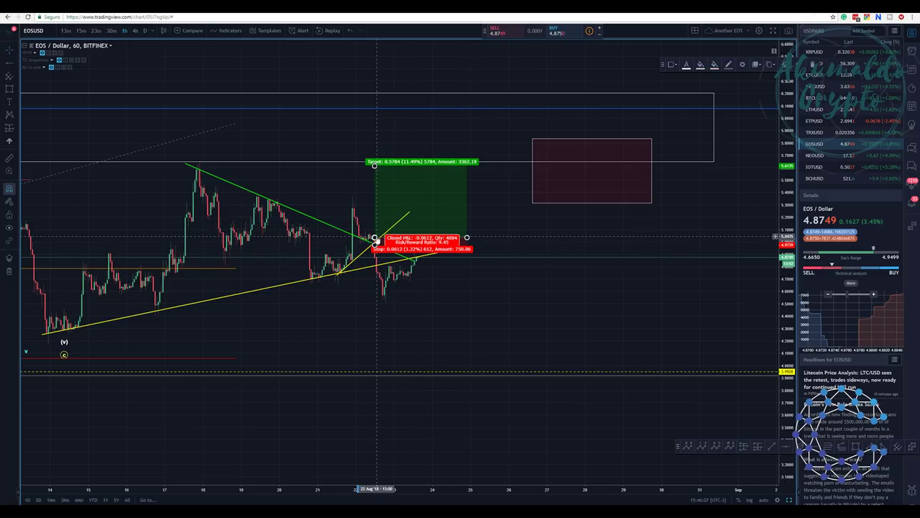
{"action": "mouse_move", "coordinate": [374, 237]}
{"action": "left_mouse_down"}
{"action": "mouse_move", "coordinate": [371, 248]}
{"action": "mouse_move", "coordinate": [373, 240]}
{"action": "left_mouse_up"}
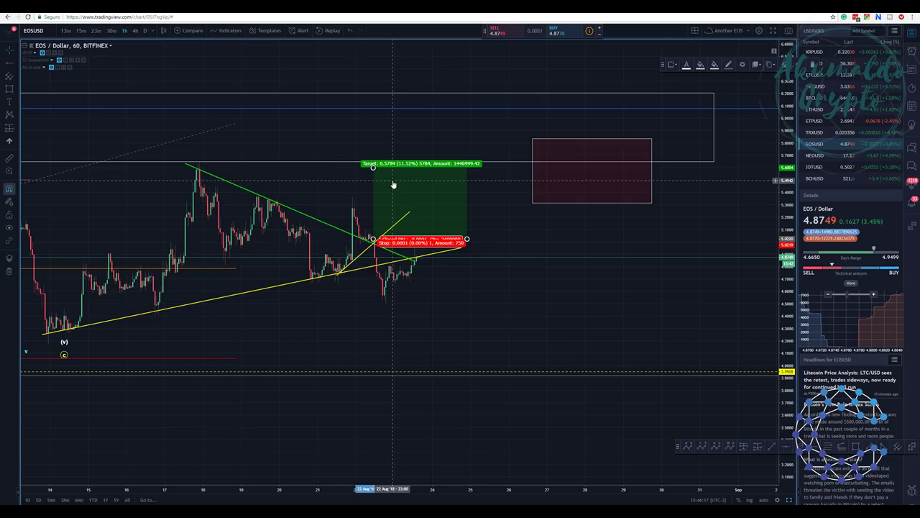
{"action": "key", "text": "Delete"}
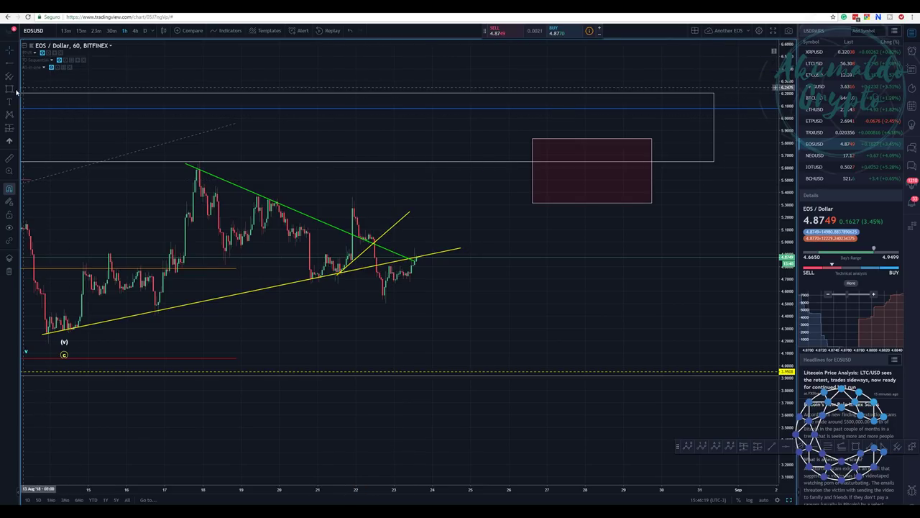
Place a short position at the trend line crossing on 22 Aug with entry about 4.965, stop about 5.093 and target about 4.53
{"action": "left_click", "coordinate": [11, 131]}
{"action": "left_click", "coordinate": [28, 142]}
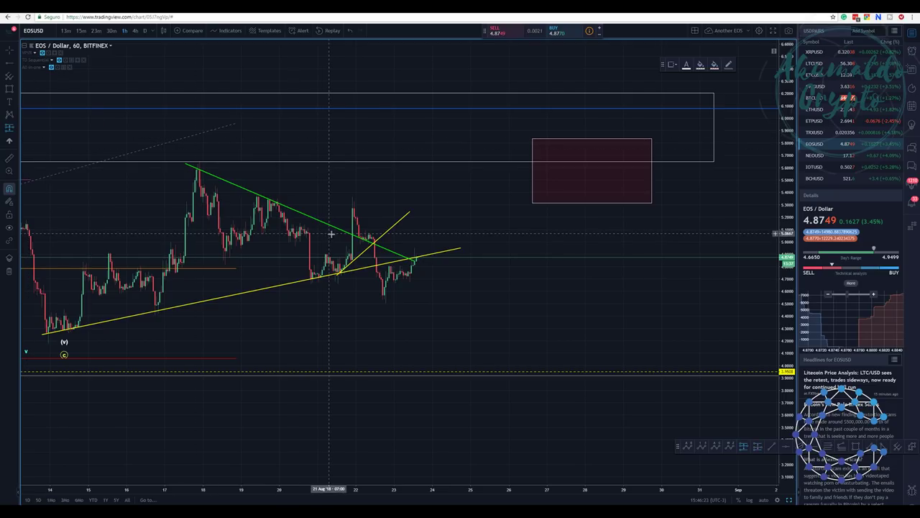
{"action": "left_click", "coordinate": [387, 244]}
{"action": "left_click_drag", "start_coordinate": [381, 206], "coordinate": [381, 245]}
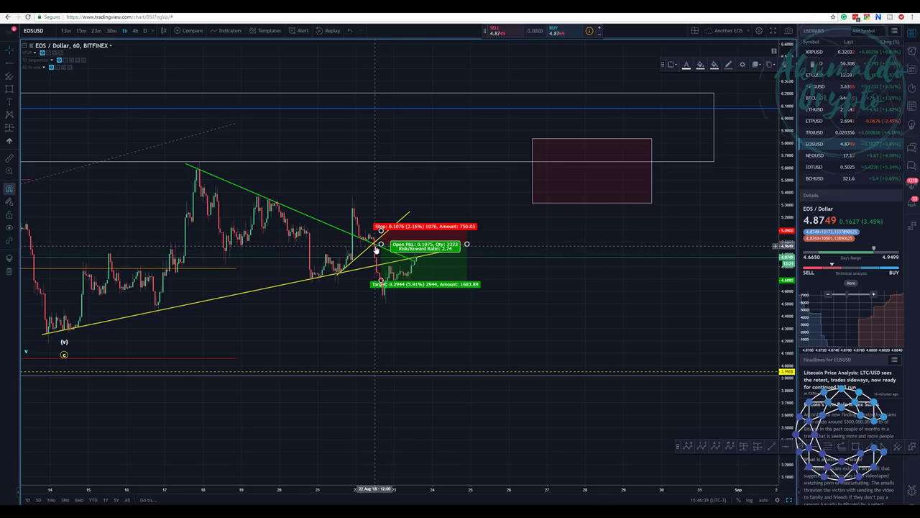
{"action": "left_click_drag", "start_coordinate": [374, 248], "coordinate": [381, 248]}
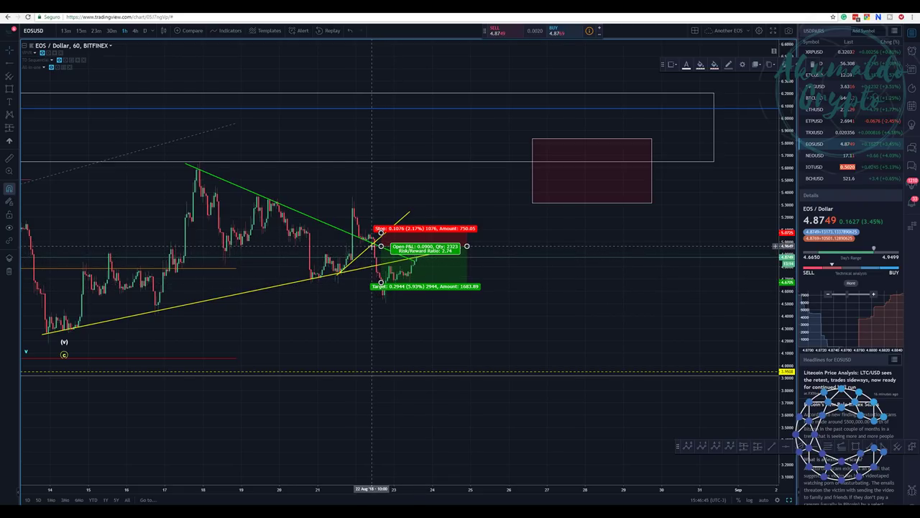
{"action": "left_click_drag", "start_coordinate": [381, 232], "coordinate": [381, 230]}
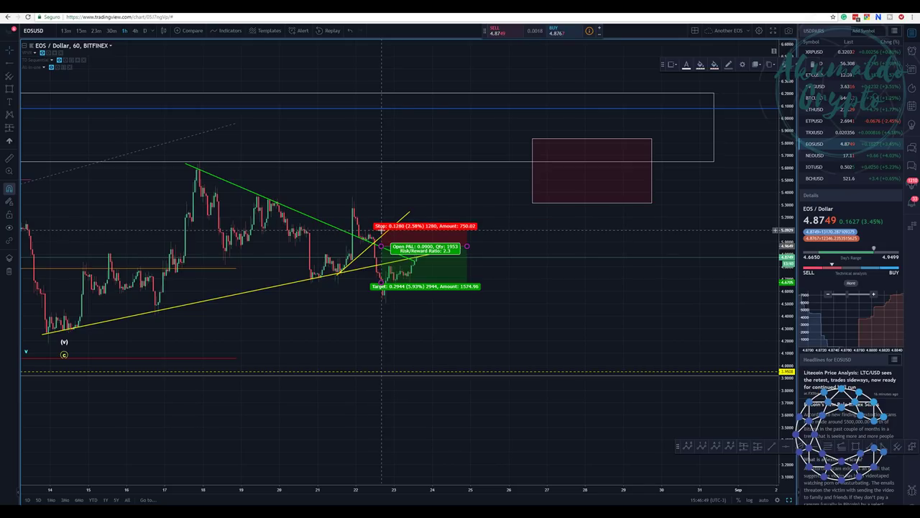
{"action": "left_click_drag", "start_coordinate": [383, 288], "coordinate": [381, 300]}
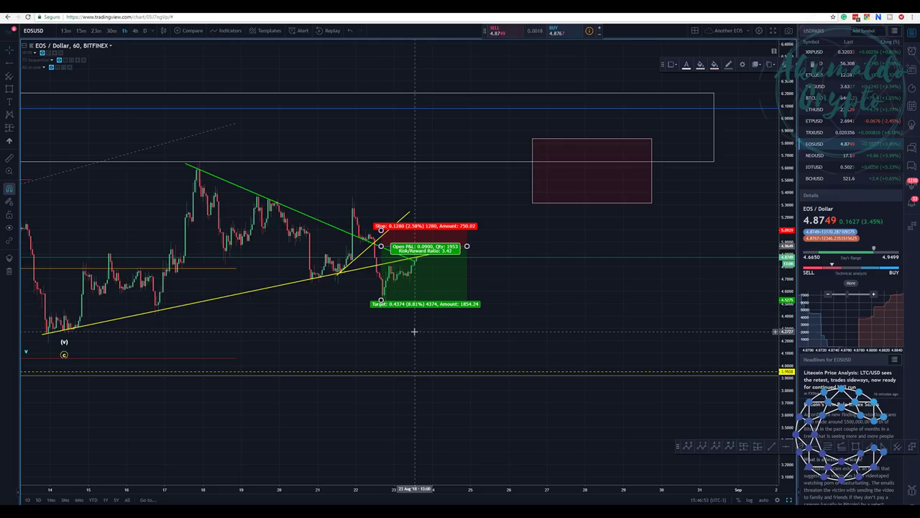
Remove the short position from the chart
{"action": "right_click", "coordinate": [440, 242]}
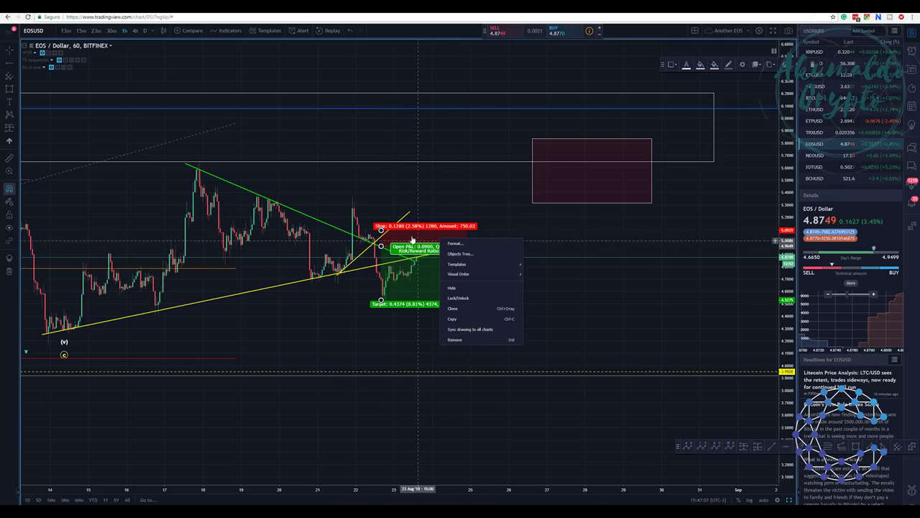
{"action": "left_click", "coordinate": [399, 259]}
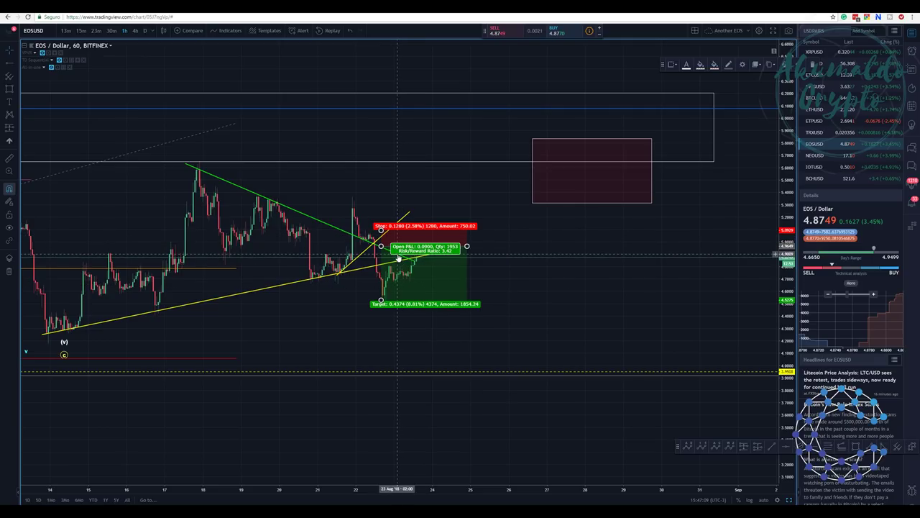
{"action": "right_click", "coordinate": [432, 295]}
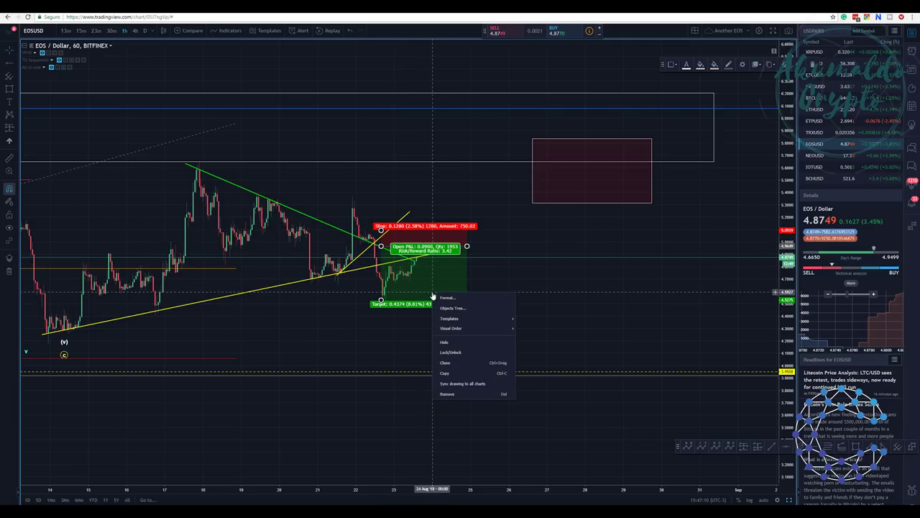
{"action": "left_click", "coordinate": [447, 395]}
Draw a red rectangle around the dip below the rising trend line, from about 22 Aug 10:00 to 24 Aug 13:00, and remove it
{"action": "scroll", "coordinate": [412, 298], "scroll_direction": "down", "scroll_amount": 1}
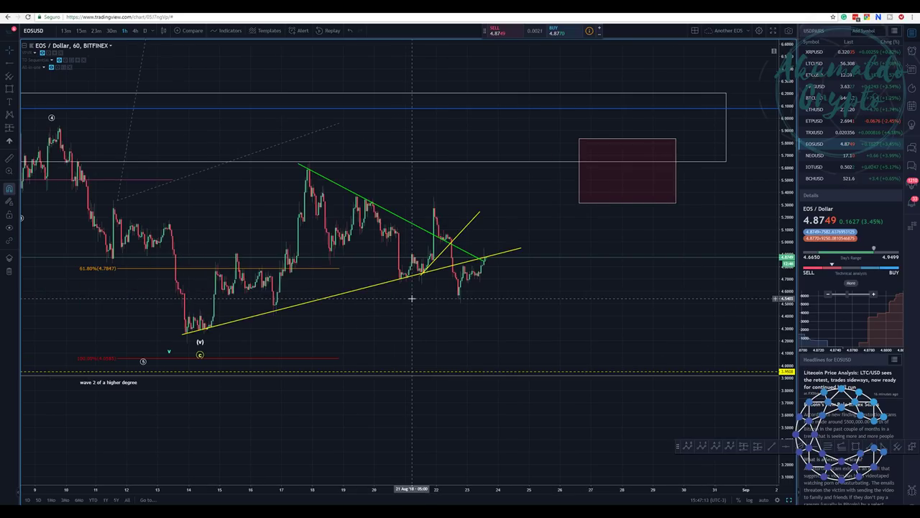
{"action": "scroll", "coordinate": [549, 269], "scroll_direction": "up", "scroll_amount": 1}
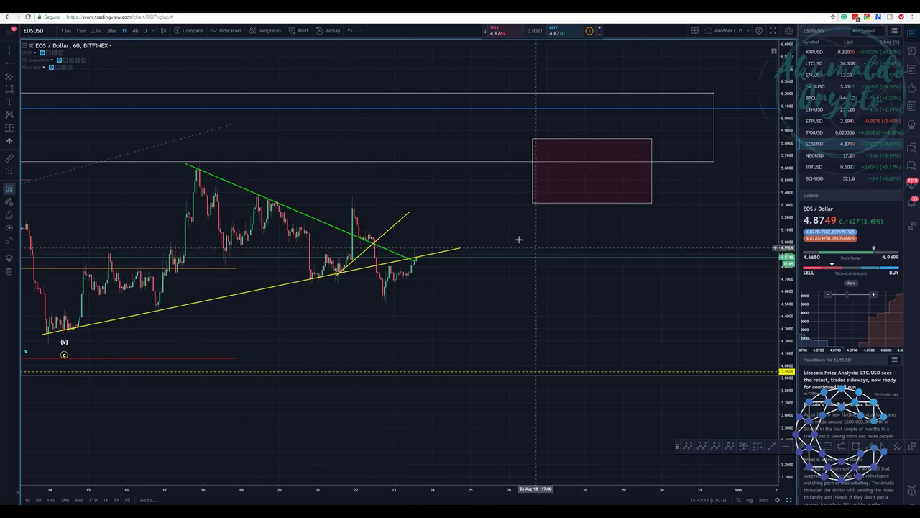
{"action": "left_click", "coordinate": [422, 258]}
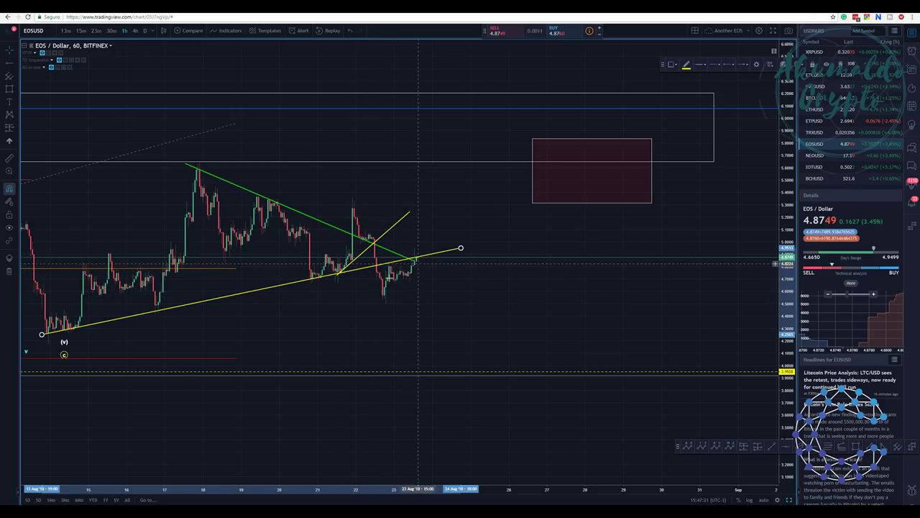
{"action": "left_click", "coordinate": [9, 88]}
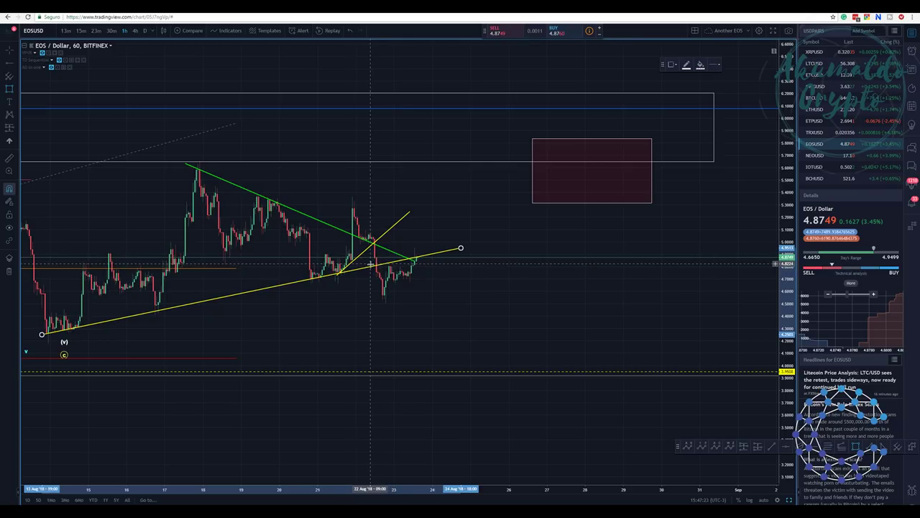
{"action": "left_click_drag", "start_coordinate": [372, 266], "coordinate": [452, 302]}
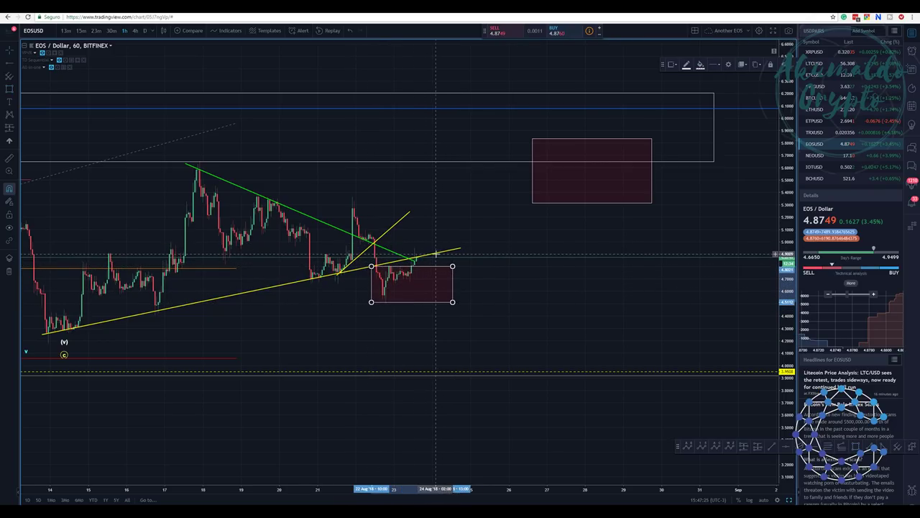
{"action": "left_click", "coordinate": [404, 262]}
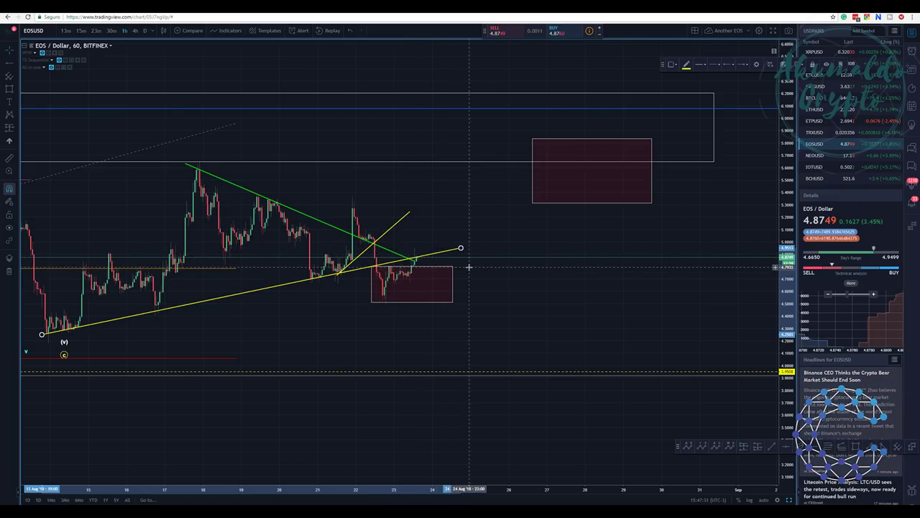
{"action": "right_click", "coordinate": [453, 279]}
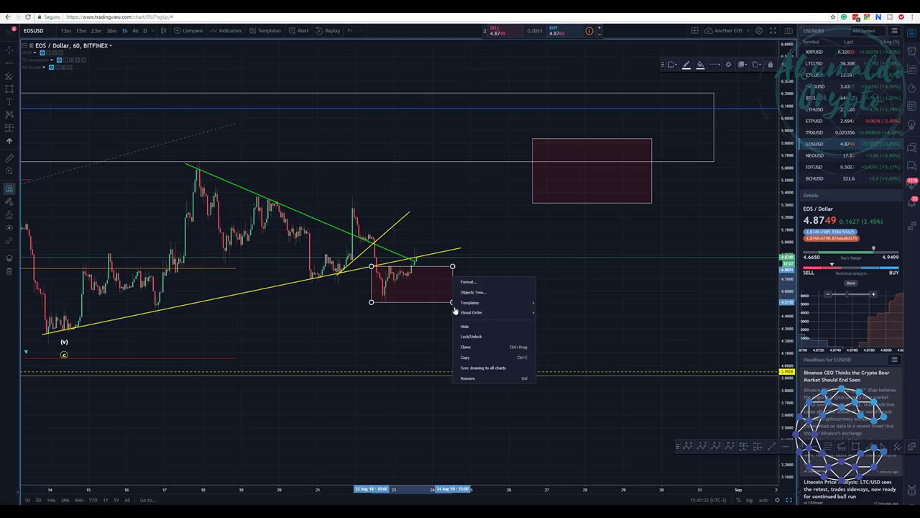
{"action": "left_click", "coordinate": [471, 376]}
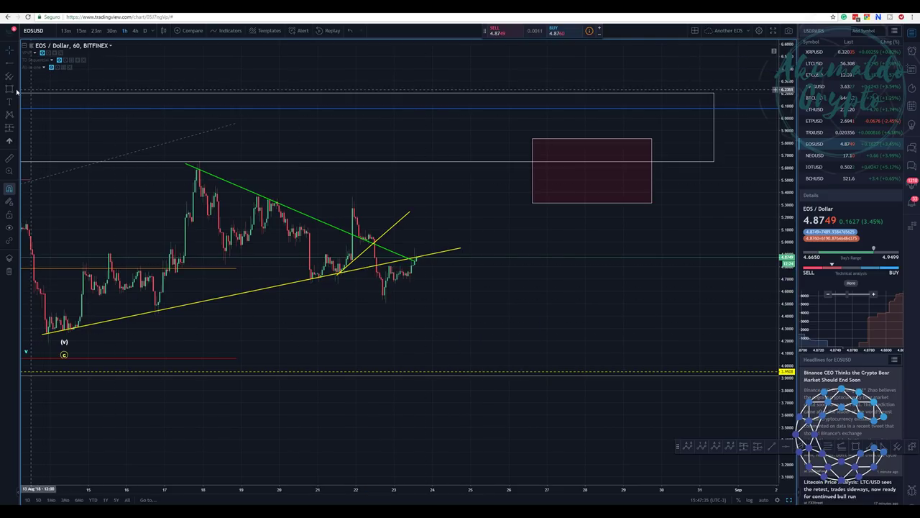
Place a long position just after the latest candle, with its entry at about 4.87
{"action": "left_click", "coordinate": [9, 116]}
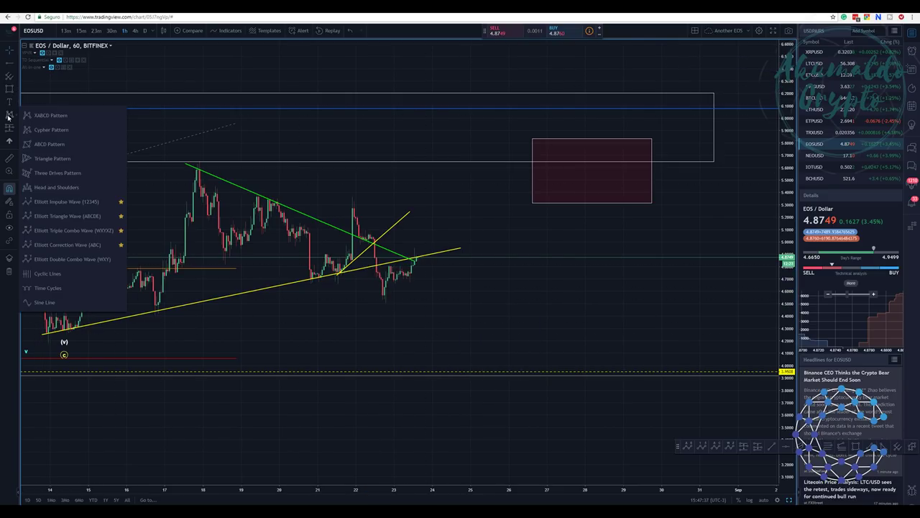
{"action": "left_click", "coordinate": [8, 127]}
{"action": "left_click", "coordinate": [9, 127]}
{"action": "left_click", "coordinate": [50, 143]}
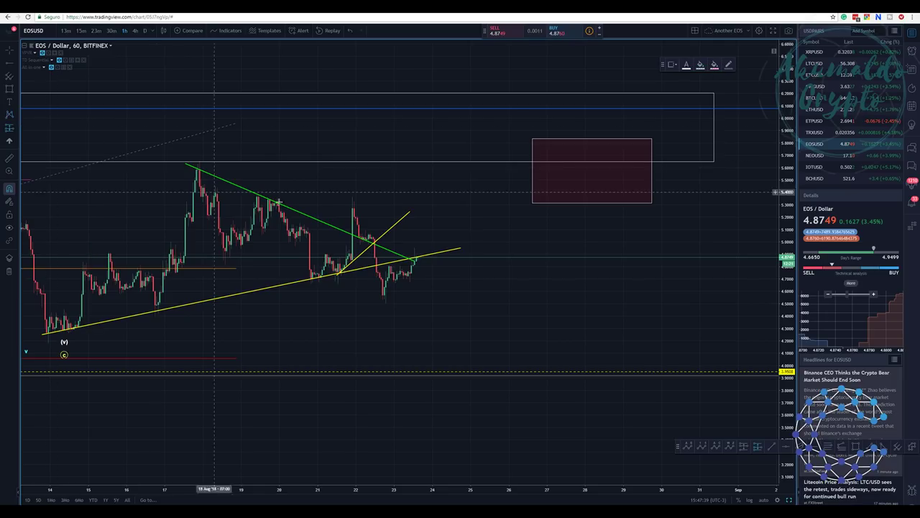
{"action": "left_click", "coordinate": [425, 257]}
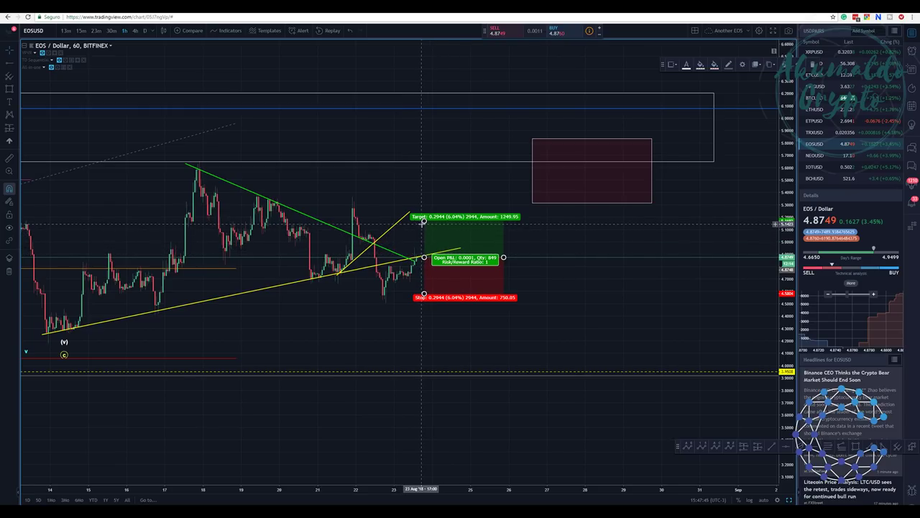
Extend the long position's target to about 5.68, tighten its stop to about 4.78, and remove the position from the chart
{"action": "left_click_drag", "start_coordinate": [423, 223], "coordinate": [424, 156]}
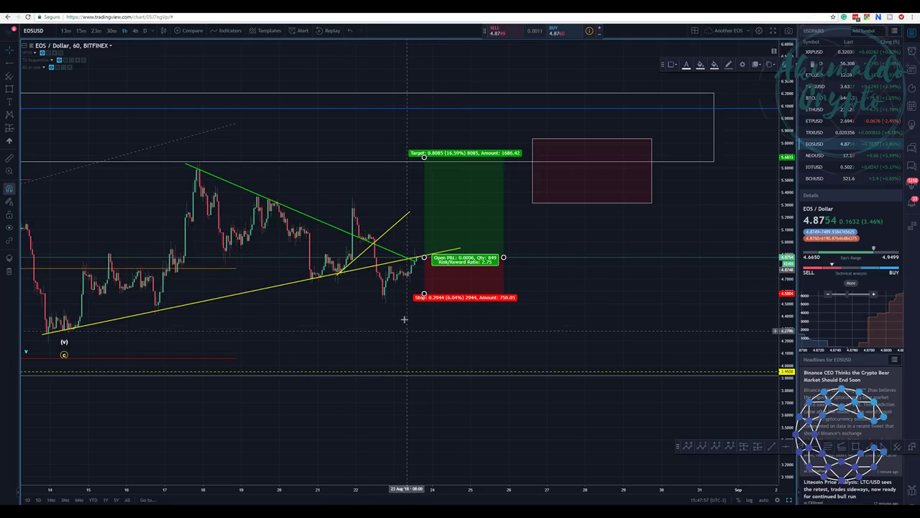
{"action": "left_click_drag", "start_coordinate": [425, 295], "coordinate": [424, 270]}
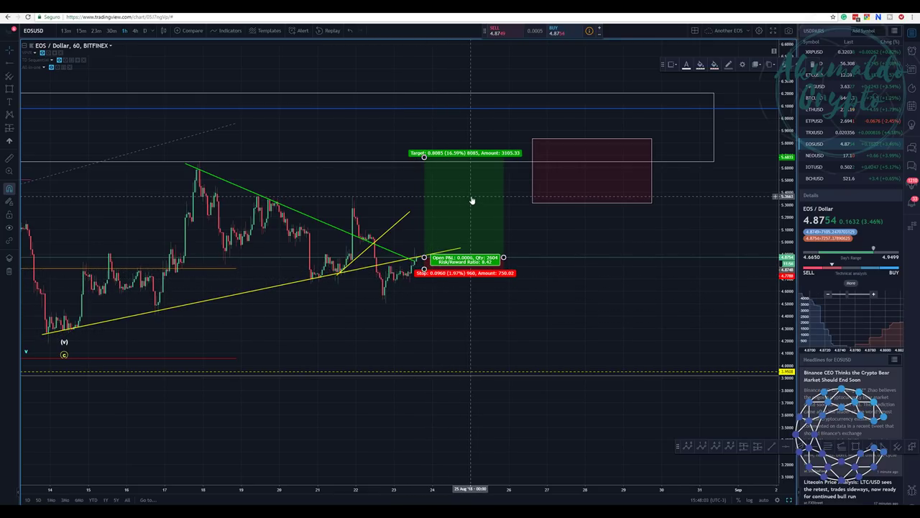
{"action": "key", "text": "Delete"}
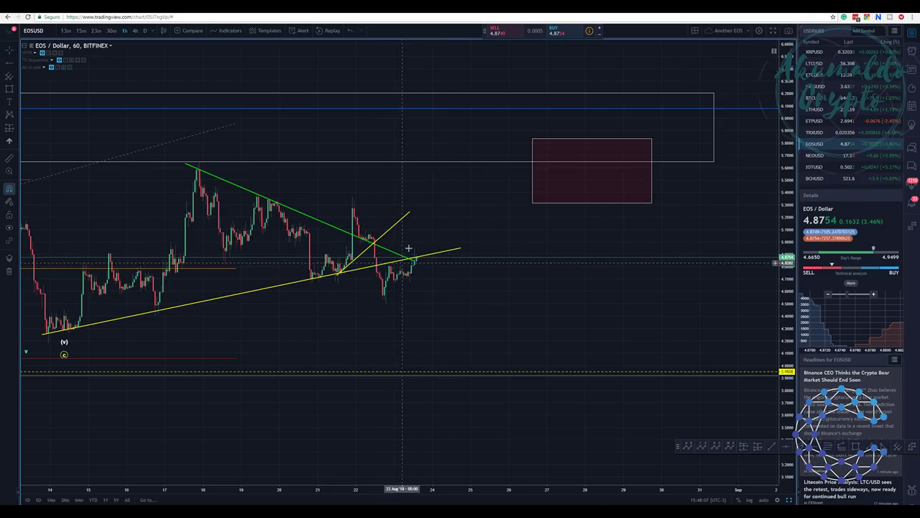
Show the All-in-one indicator on the chart and open its settings
{"action": "left_click", "coordinate": [416, 258]}
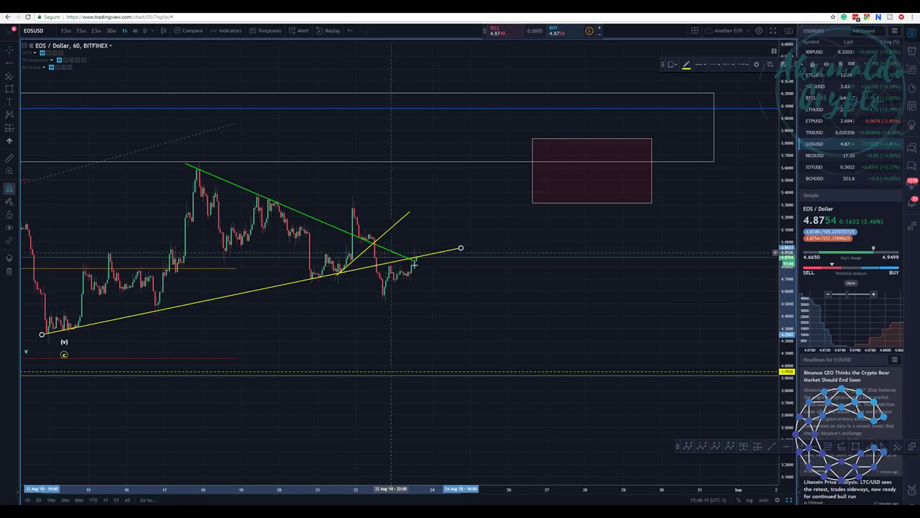
{"action": "scroll", "coordinate": [492, 302], "scroll_direction": "up", "scroll_amount": 2}
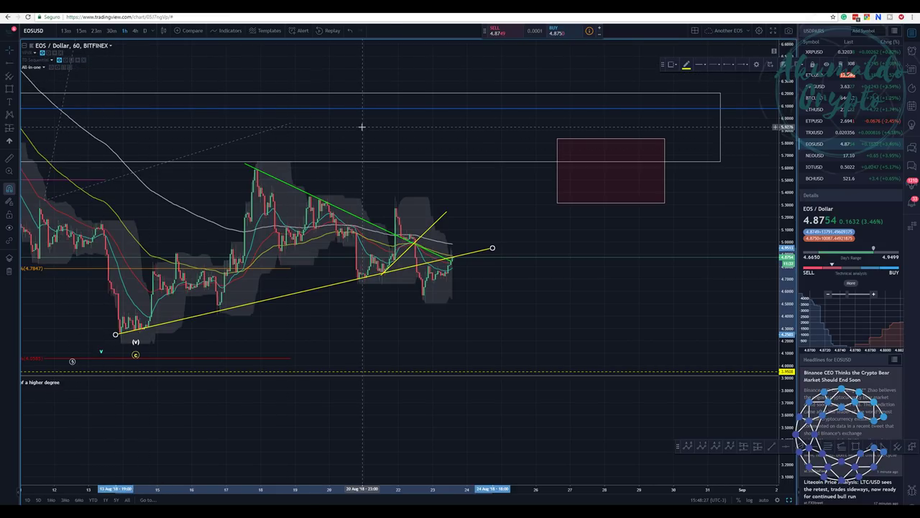
{"action": "left_click", "coordinate": [56, 68]}
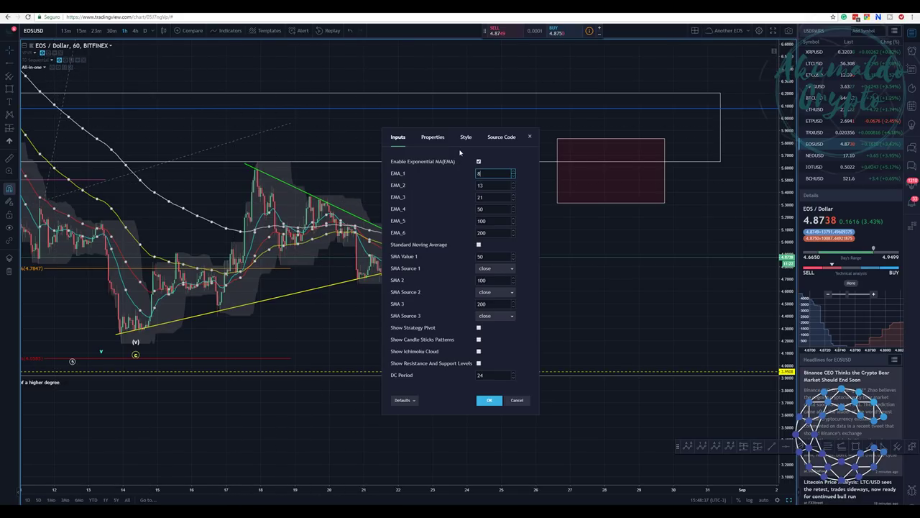
Review the All-in-one indicator's style and inputs, toggle its exponential moving averages off and back on, and close the settings
{"action": "left_click", "coordinate": [434, 138]}
{"action": "left_click", "coordinate": [467, 138]}
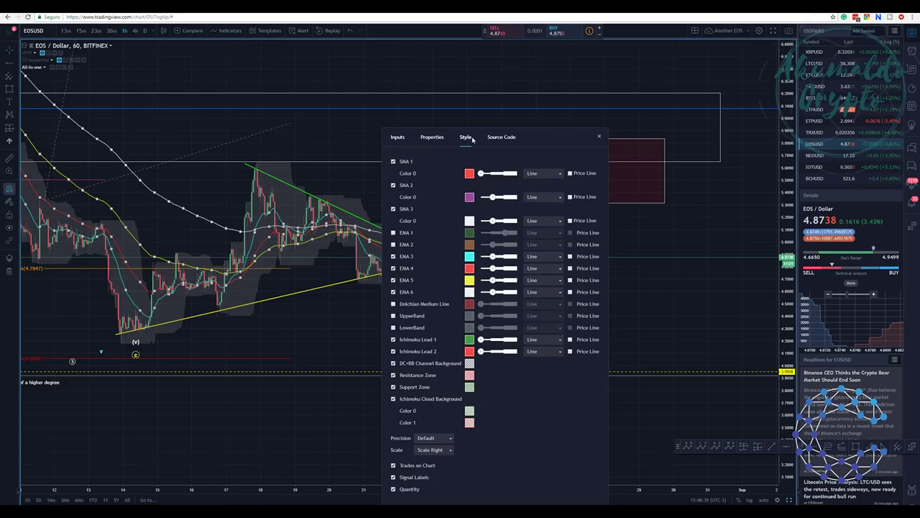
{"action": "left_click", "coordinate": [394, 139]}
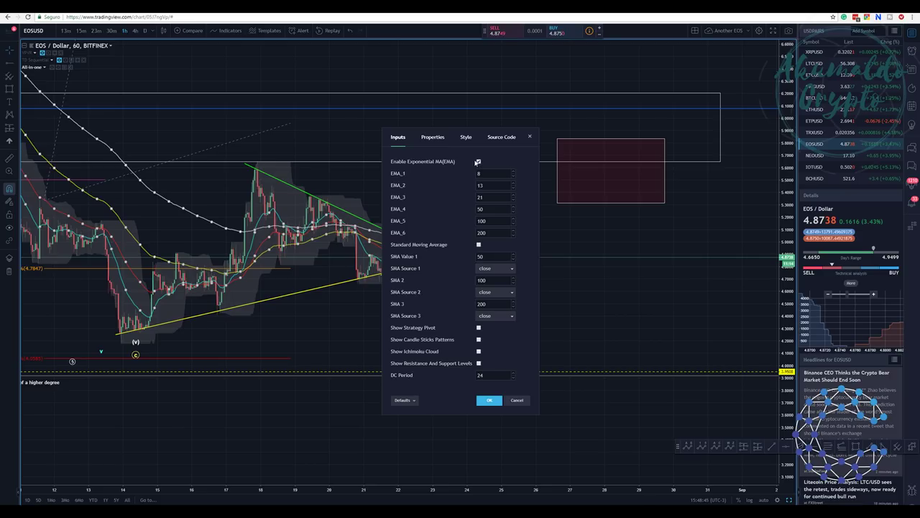
{"action": "left_click", "coordinate": [478, 162]}
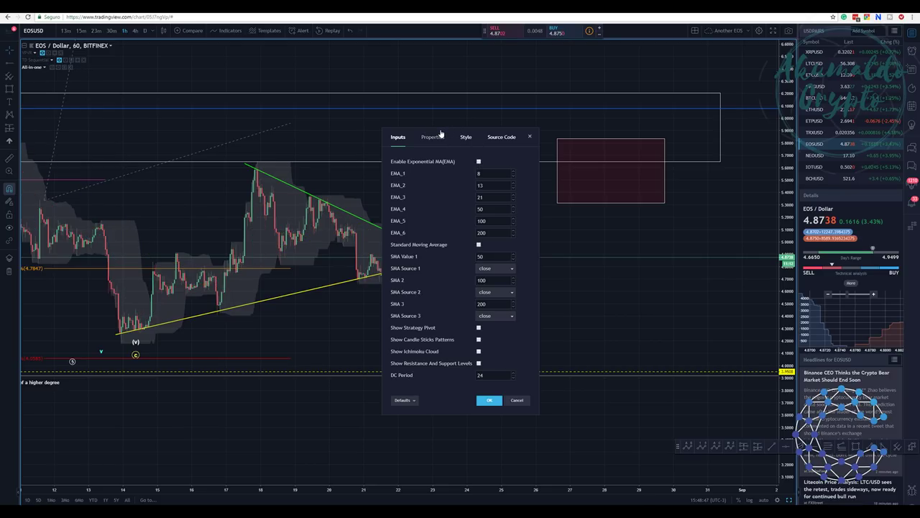
{"action": "left_click_drag", "start_coordinate": [441, 133], "coordinate": [597, 65]}
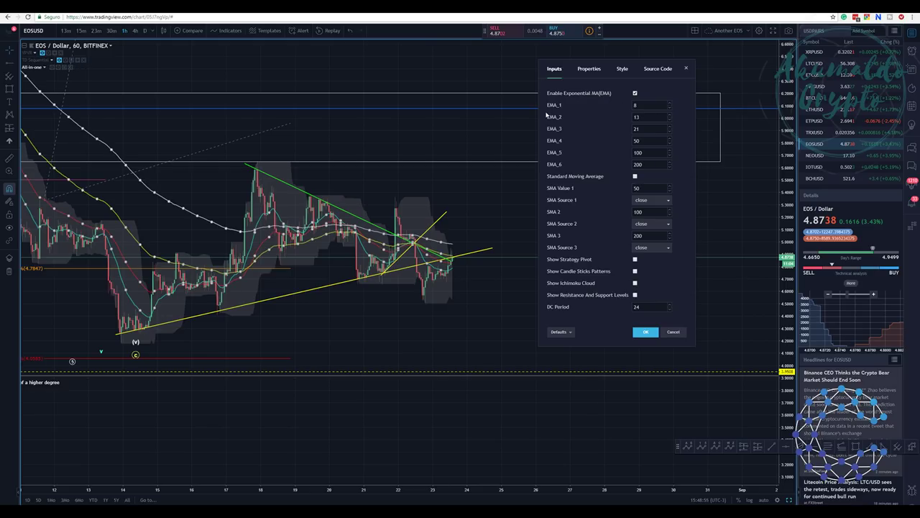
{"action": "scroll", "coordinate": [438, 187], "scroll_direction": "up", "scroll_amount": 2}
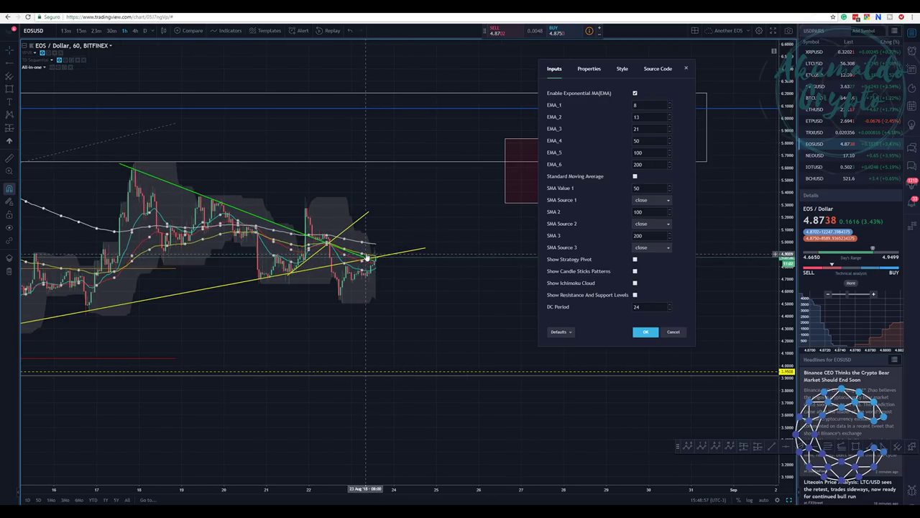
{"action": "key", "text": "Escape"}
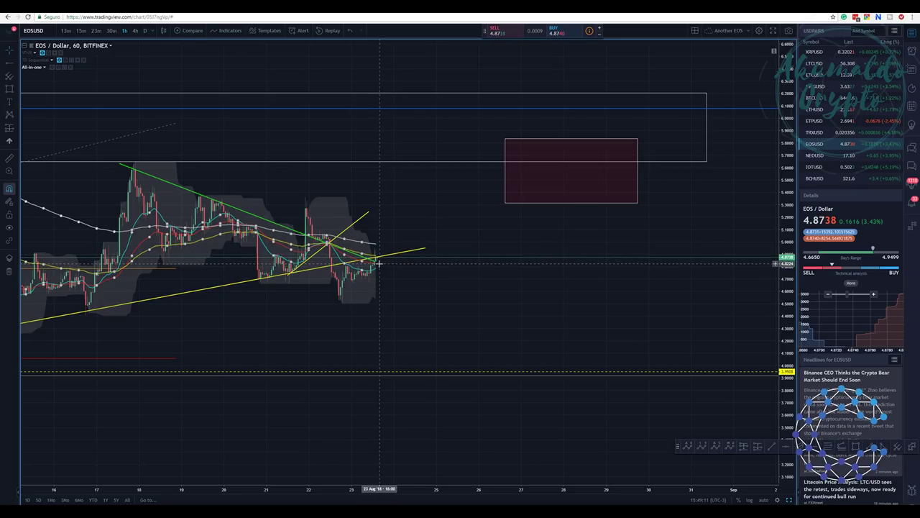
Display the All-in-one indicator's LowerBand as a thicker magenta line
{"action": "scroll", "coordinate": [367, 251], "scroll_direction": "down", "scroll_amount": 2}
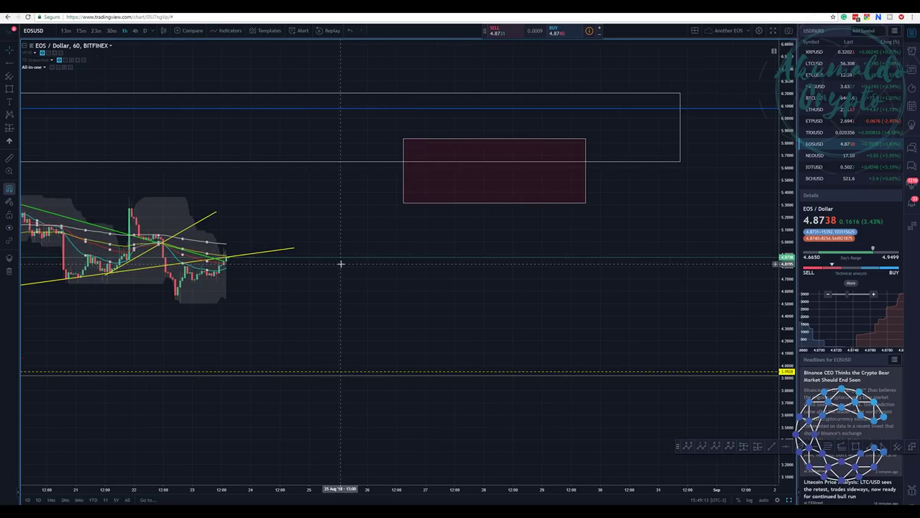
{"action": "scroll", "coordinate": [339, 263], "scroll_direction": "up", "scroll_amount": 3}
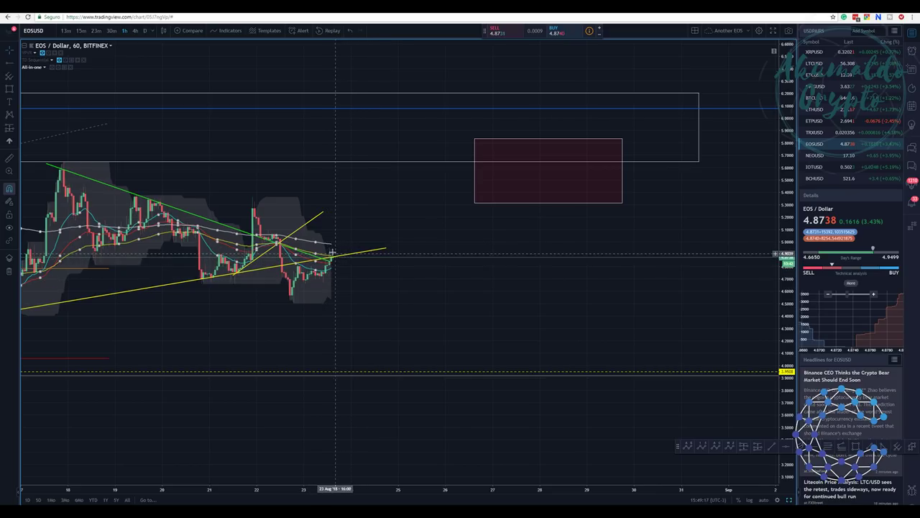
{"action": "scroll", "coordinate": [336, 251], "scroll_direction": "up", "scroll_amount": 1}
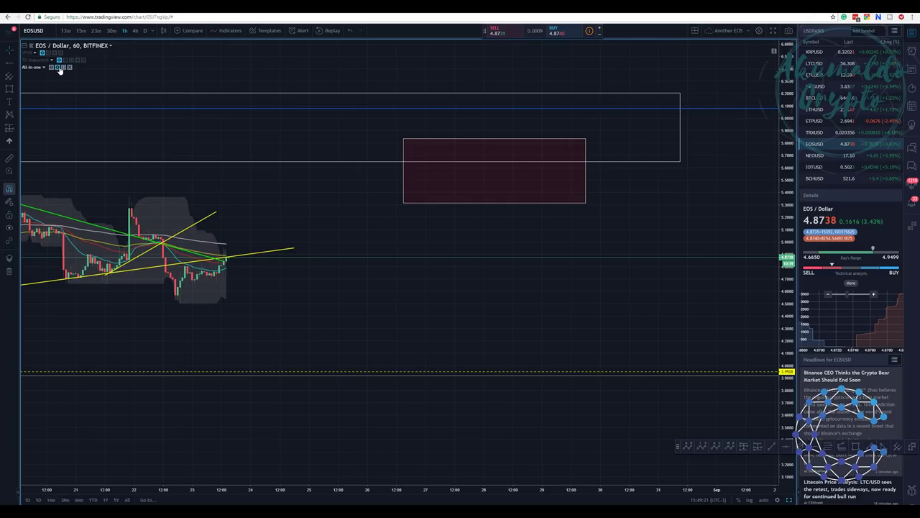
{"action": "left_click", "coordinate": [58, 67]}
{"action": "left_click", "coordinate": [465, 137]}
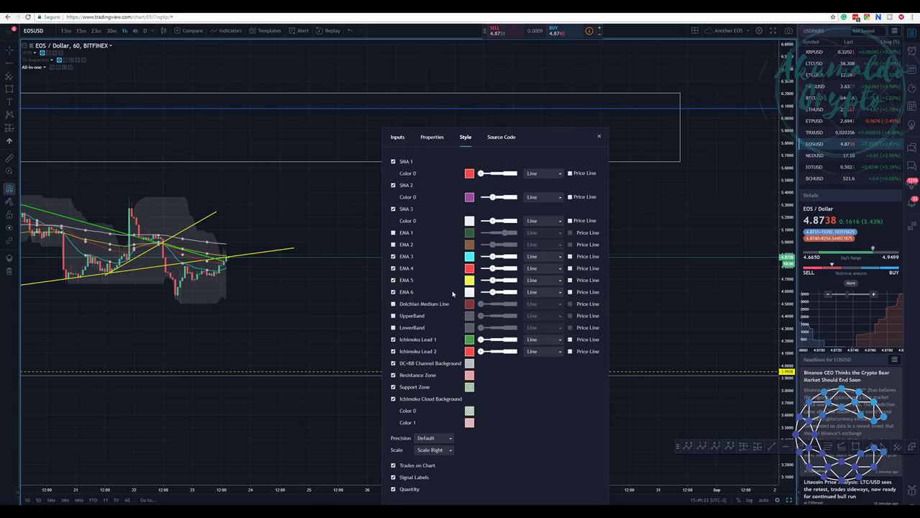
{"action": "left_click", "coordinate": [412, 320]}
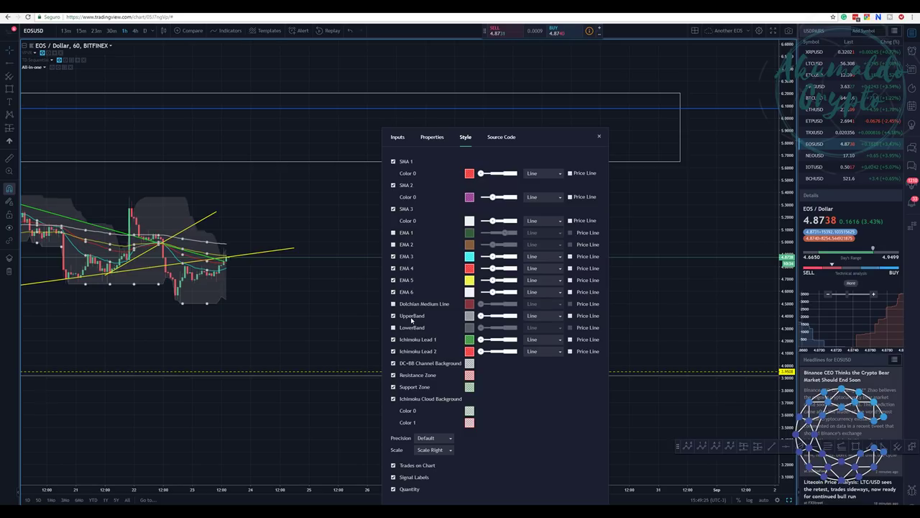
{"action": "left_click", "coordinate": [413, 320]}
{"action": "left_click", "coordinate": [412, 322]}
{"action": "left_click", "coordinate": [414, 324]}
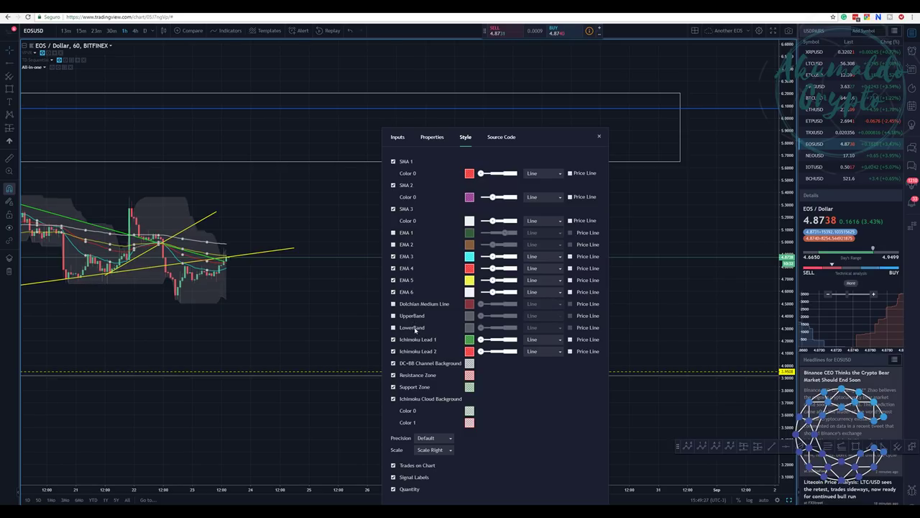
{"action": "left_click", "coordinate": [415, 328]}
{"action": "left_click", "coordinate": [470, 328]}
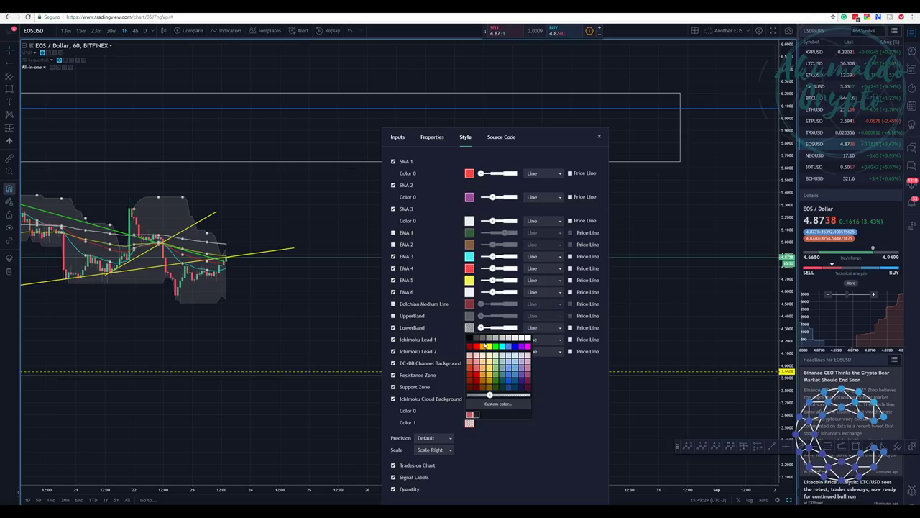
{"action": "left_click", "coordinate": [528, 346]}
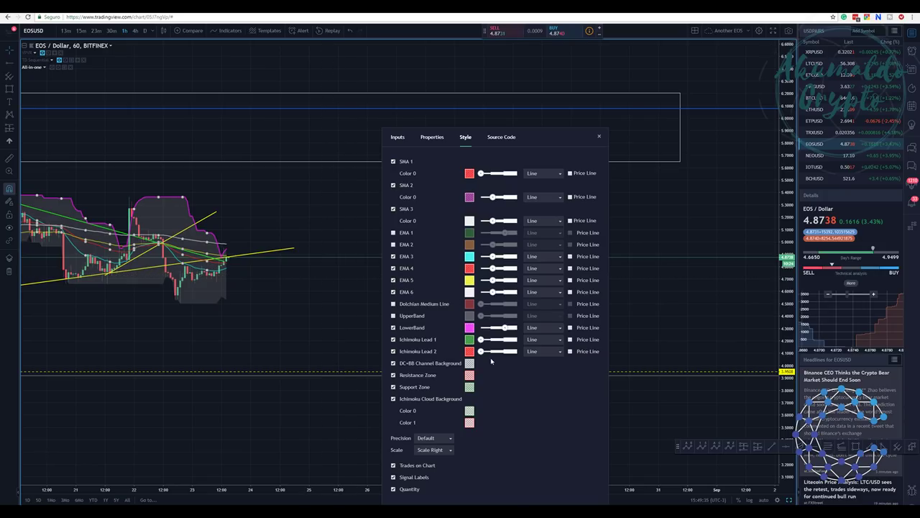
{"action": "left_click", "coordinate": [599, 138]}
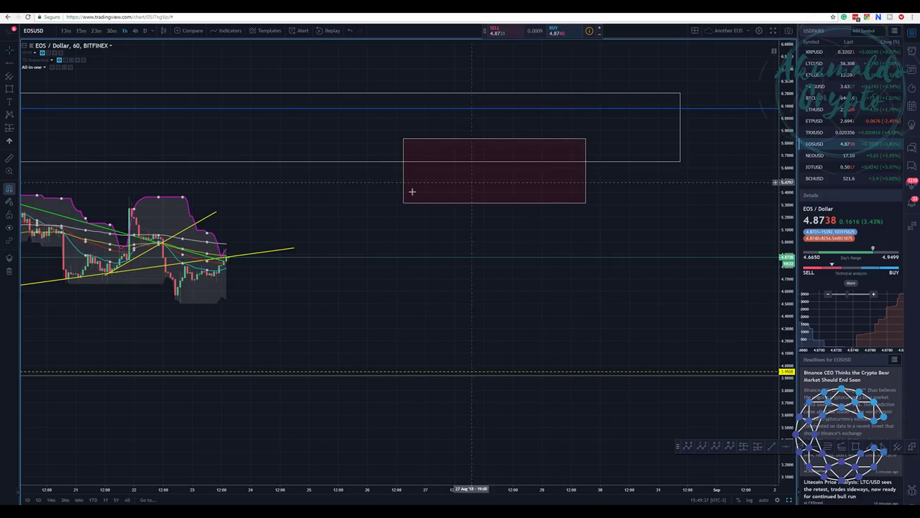
Place a short position after the latest candle with entry about 4.87, stop about 4.96 and target about 4.53, and move it to 25 Aug
{"action": "scroll", "coordinate": [403, 194], "scroll_direction": "up", "scroll_amount": 3}
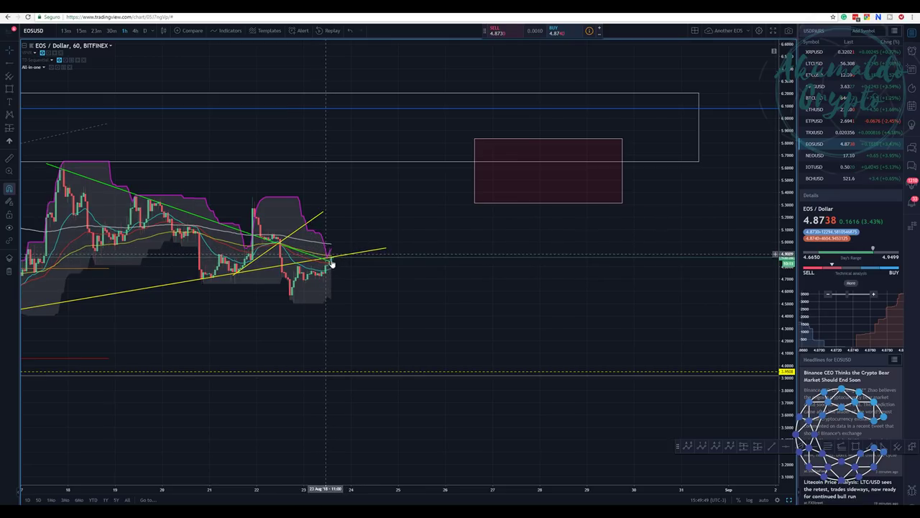
{"action": "left_click", "coordinate": [10, 107]}
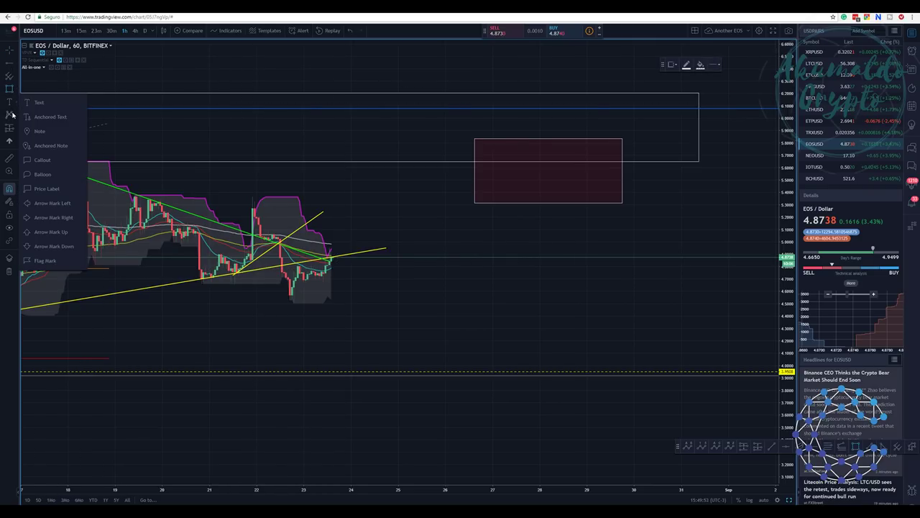
{"action": "left_click", "coordinate": [12, 113]}
{"action": "left_click", "coordinate": [9, 126]}
{"action": "left_click", "coordinate": [43, 144]}
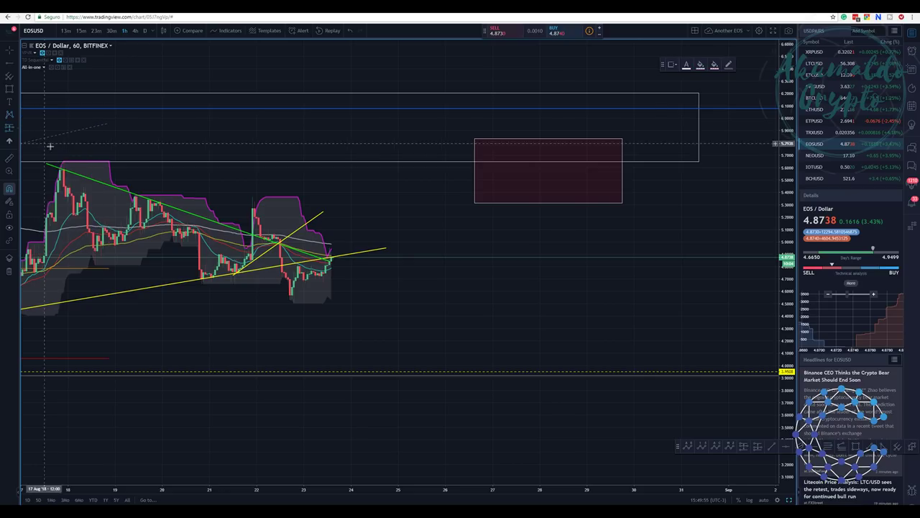
{"action": "left_click", "coordinate": [345, 258]}
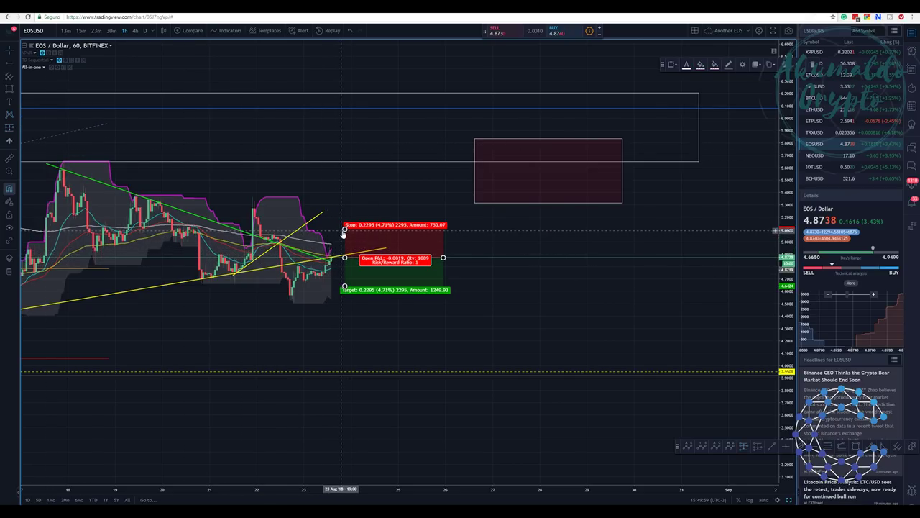
{"action": "left_click_drag", "start_coordinate": [345, 230], "coordinate": [338, 247]}
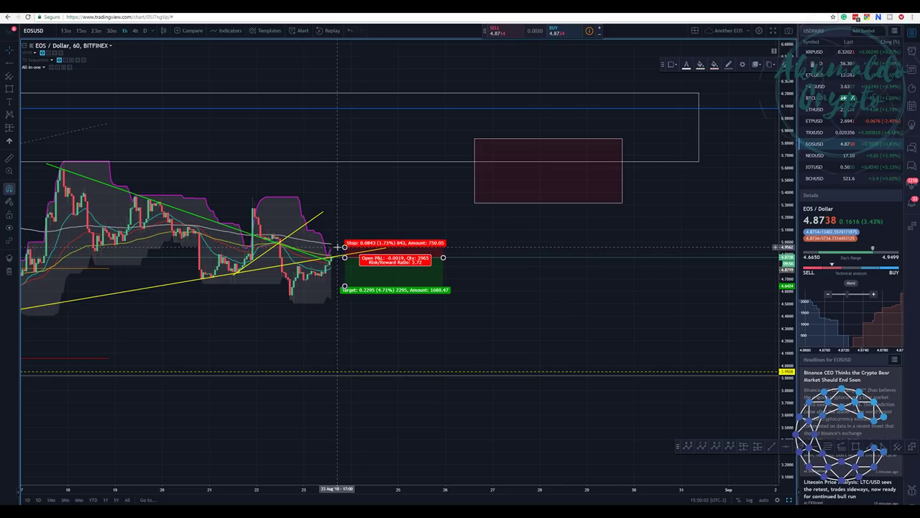
{"action": "mouse_move", "coordinate": [345, 257]}
{"action": "left_mouse_down"}
{"action": "mouse_move", "coordinate": [334, 257]}
{"action": "mouse_move", "coordinate": [335, 299]}
{"action": "left_mouse_up"}
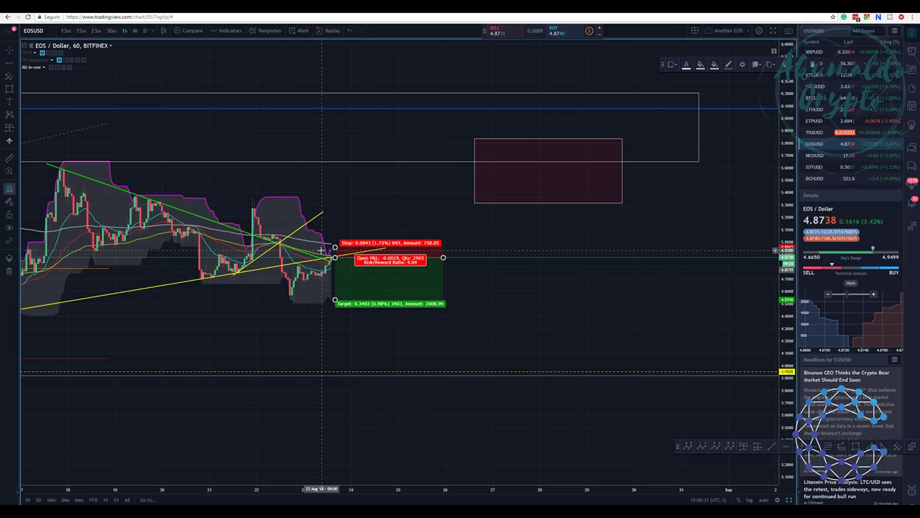
{"action": "left_click_drag", "start_coordinate": [348, 268], "coordinate": [355, 255]}
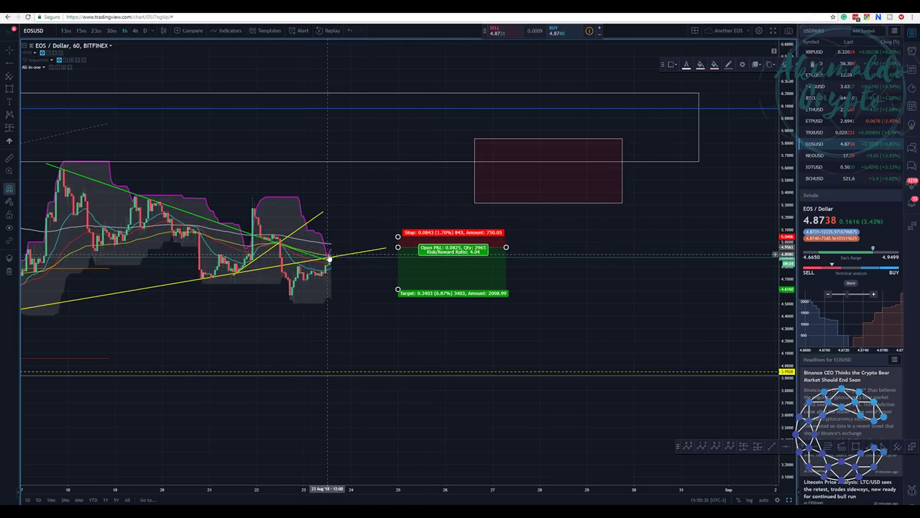
Toggle the All-in-one indicator's LowerBand line off and back on in its format settings
{"action": "right_click", "coordinate": [323, 243]}
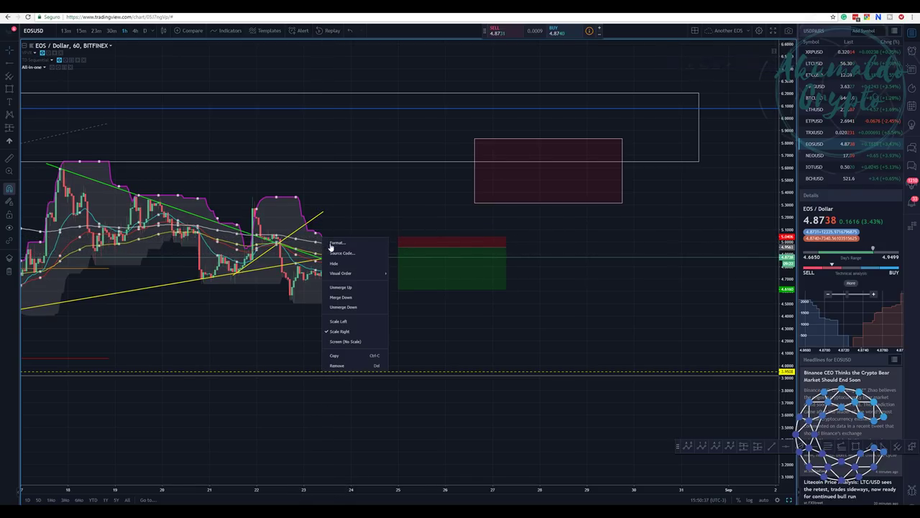
{"action": "left_click", "coordinate": [352, 250]}
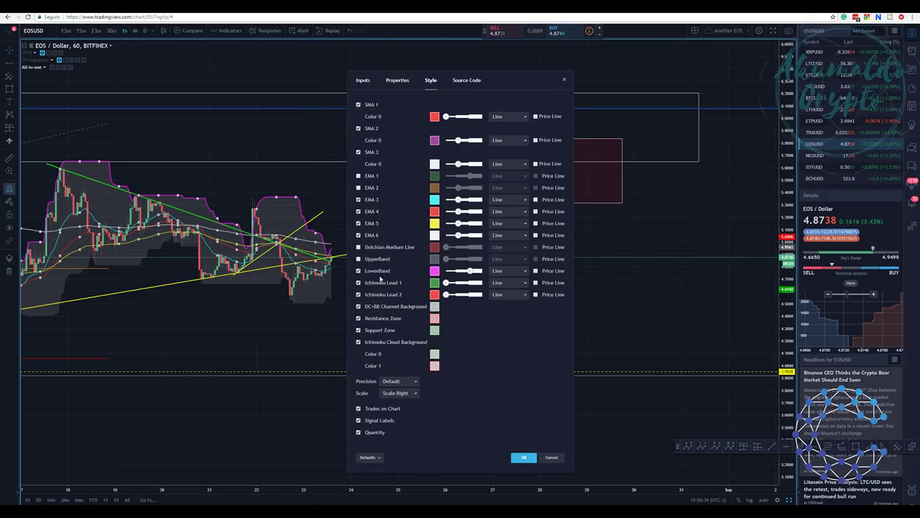
{"action": "left_click", "coordinate": [358, 270]}
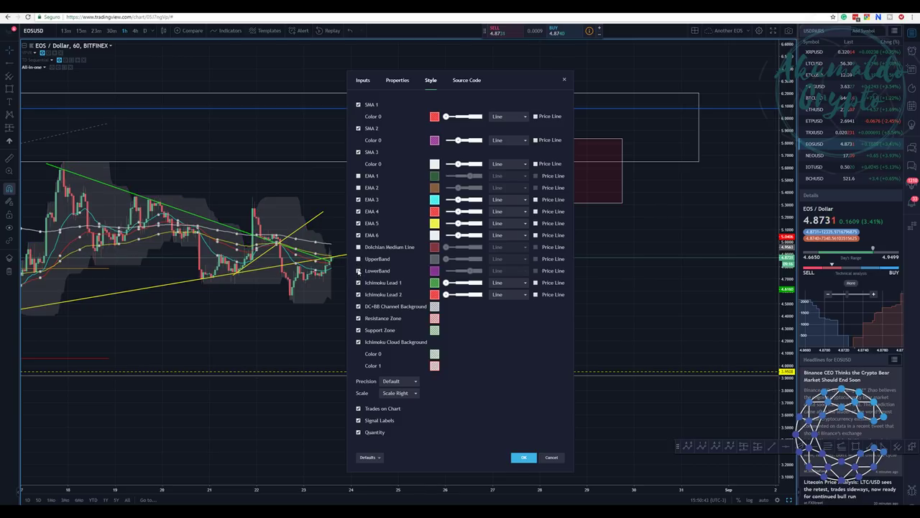
{"action": "left_click", "coordinate": [358, 270]}
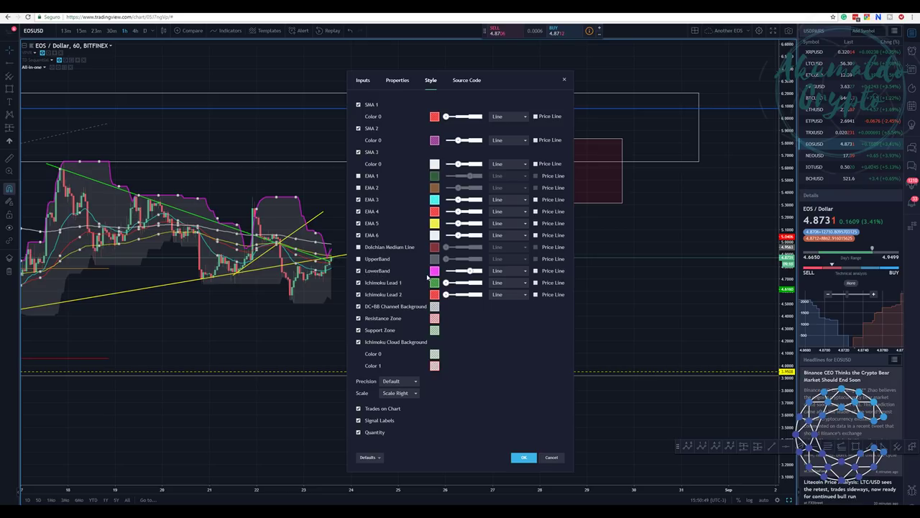
{"action": "left_click", "coordinate": [332, 257]}
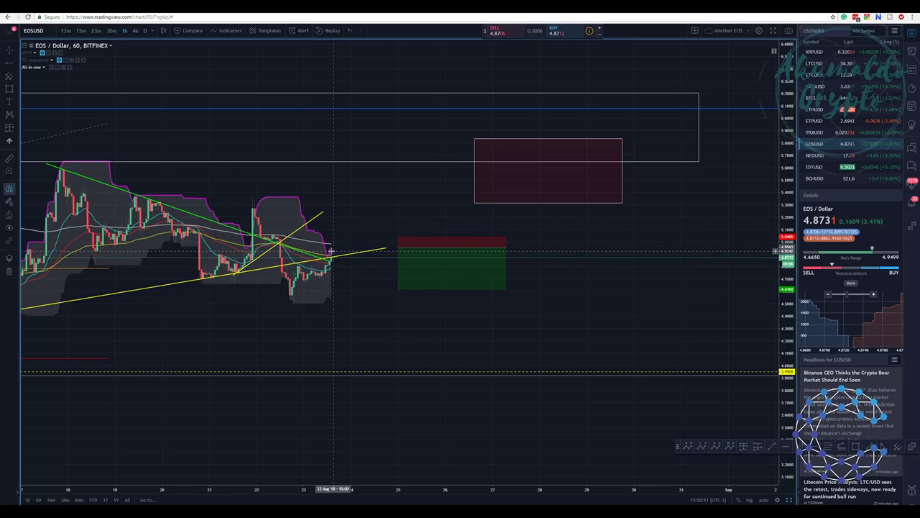
Move the short position further along 25 Aug and raise its entry to about 5.10
{"action": "left_click", "coordinate": [331, 258]}
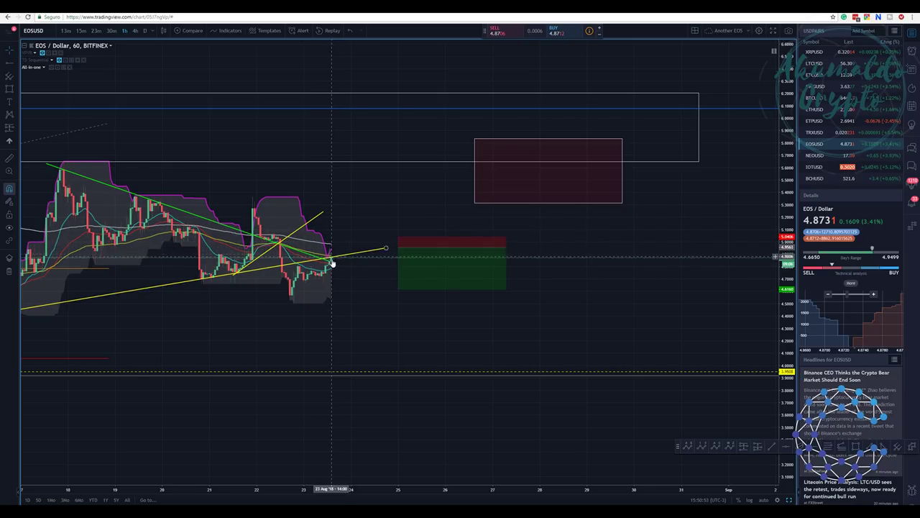
{"action": "left_click", "coordinate": [407, 244]}
{"action": "mouse_move", "coordinate": [406, 243]}
{"action": "left_mouse_down"}
{"action": "mouse_move", "coordinate": [379, 225]}
{"action": "mouse_move", "coordinate": [354, 224]}
{"action": "mouse_move", "coordinate": [434, 226]}
{"action": "left_mouse_up"}
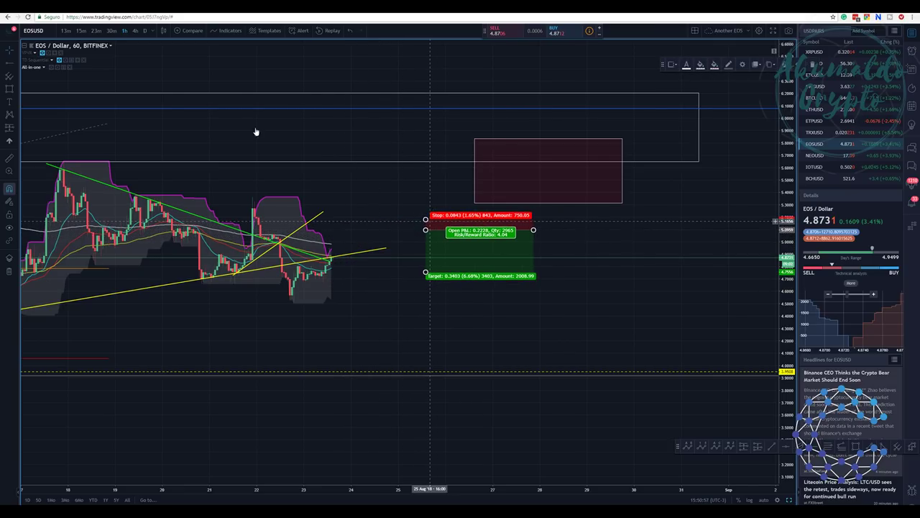
Switch the EOS/Dollar chart to the 13-minute timeframe and bring the latest candles and the short position into view
{"action": "left_click", "coordinate": [66, 31]}
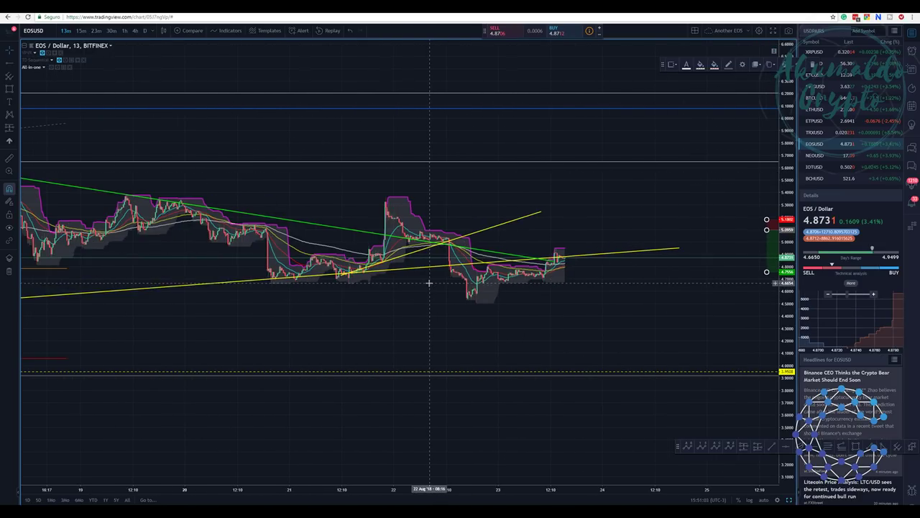
{"action": "scroll", "coordinate": [430, 283], "scroll_direction": "down", "scroll_amount": 3}
{"action": "mouse_move", "coordinate": [294, 294]}
{"action": "left_mouse_down"}
{"action": "mouse_move", "coordinate": [195, 288]}
{"action": "mouse_move", "coordinate": [301, 294]}
{"action": "left_mouse_up"}
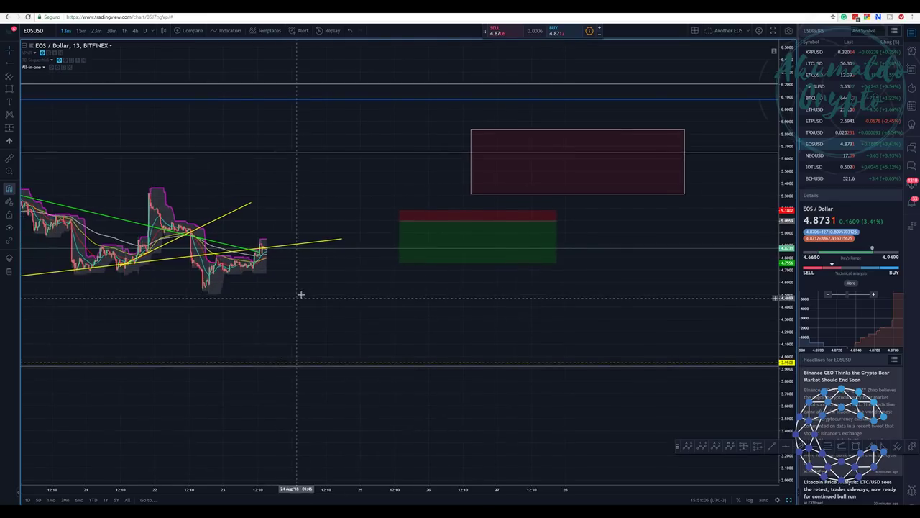
{"action": "scroll", "coordinate": [291, 284], "scroll_direction": "down", "scroll_amount": 2}
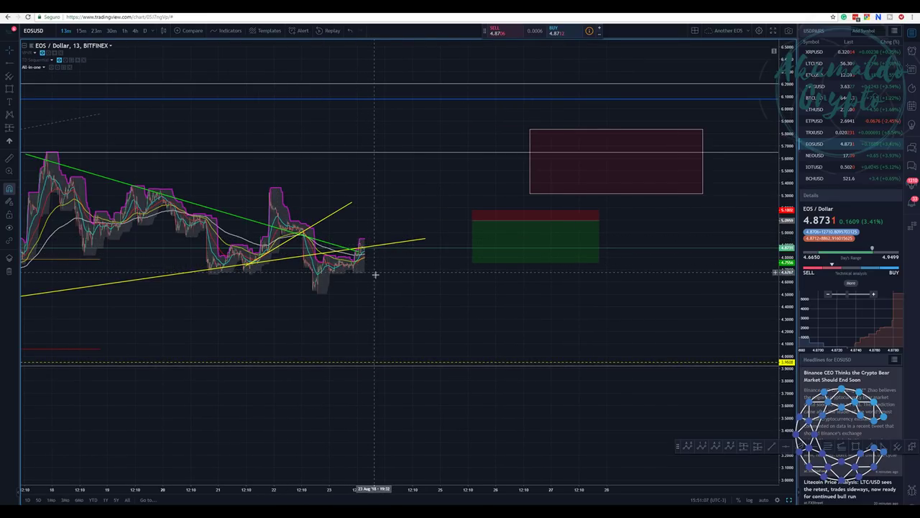
{"action": "scroll", "coordinate": [375, 274], "scroll_direction": "up", "scroll_amount": 2}
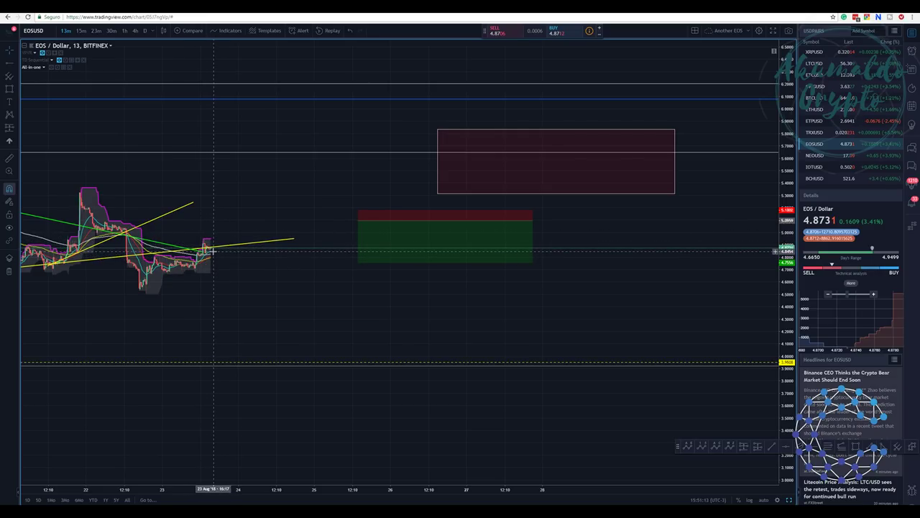
{"action": "scroll", "coordinate": [211, 251], "scroll_direction": "up", "scroll_amount": 2}
{"action": "scroll", "coordinate": [237, 244], "scroll_direction": "down", "scroll_amount": 2}
Hide the EMA 3, EMA 4, EMA 5 and EMA 6 lines in the All-in-one indicator's style settings
{"action": "left_click", "coordinate": [57, 68]}
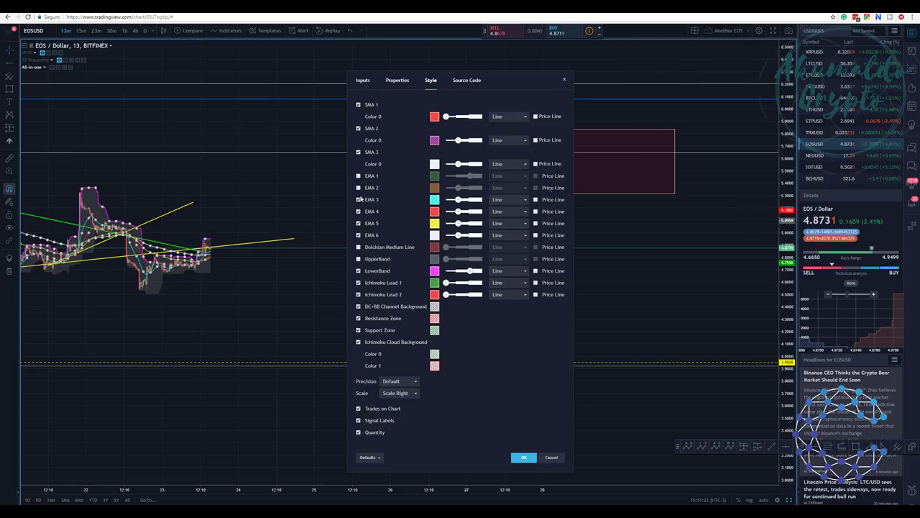
{"action": "left_click", "coordinate": [359, 200]}
{"action": "left_click", "coordinate": [358, 212]}
{"action": "left_click", "coordinate": [358, 223]}
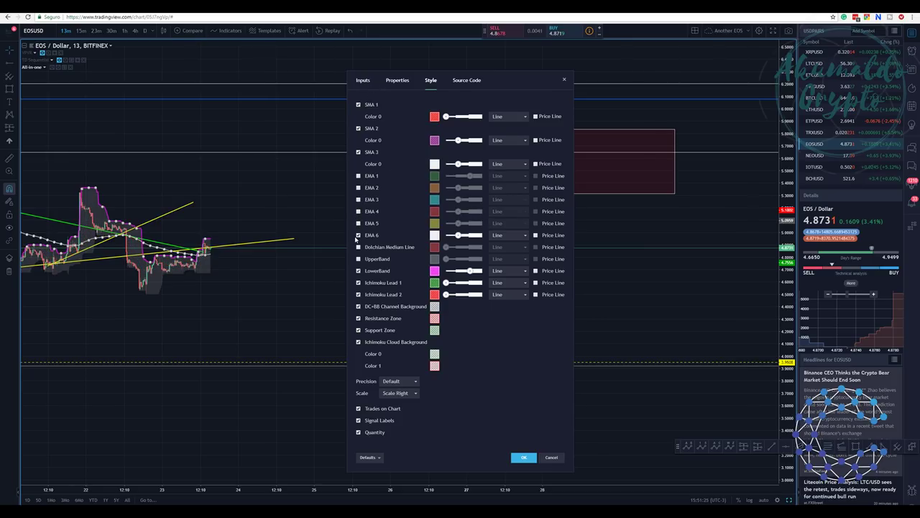
{"action": "left_click", "coordinate": [359, 235]}
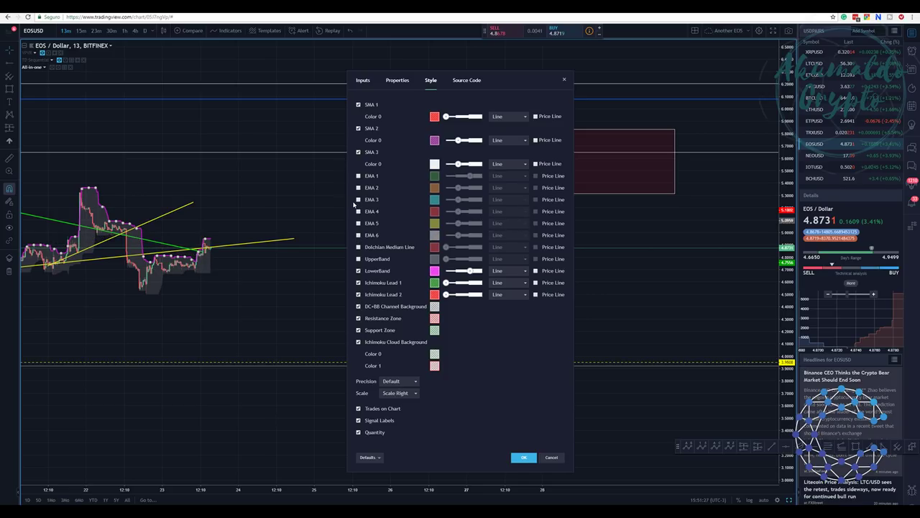
Show the All-in-one indicator's EMA 1 and EMA 2 lines and look at them against the candles of 22 and 23 Aug
{"action": "left_click", "coordinate": [359, 188]}
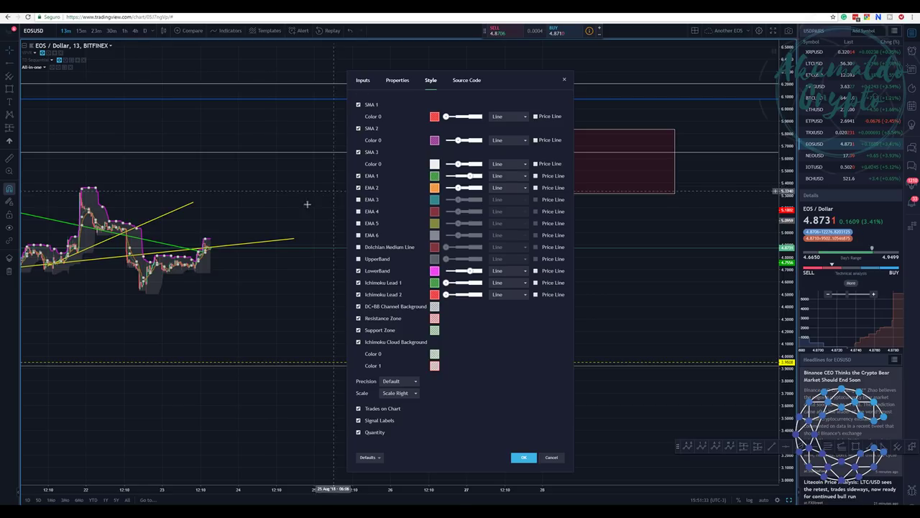
{"action": "left_click_drag", "start_coordinate": [304, 203], "coordinate": [243, 220]}
{"action": "left_click", "coordinate": [108, 205]}
{"action": "left_click_drag", "start_coordinate": [128, 209], "coordinate": [246, 257]}
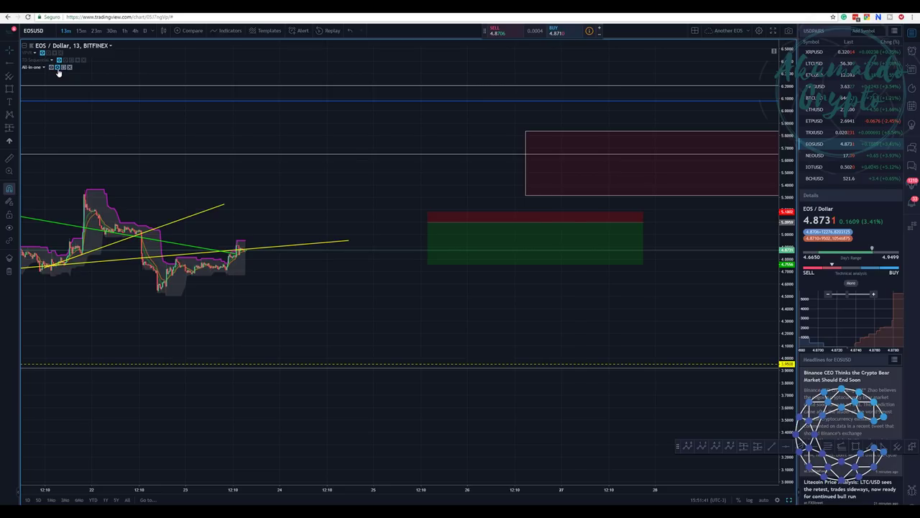
Hide the EMA 1 and EMA 2 lines in the All-in-one indicator's style settings
{"action": "left_click", "coordinate": [58, 67]}
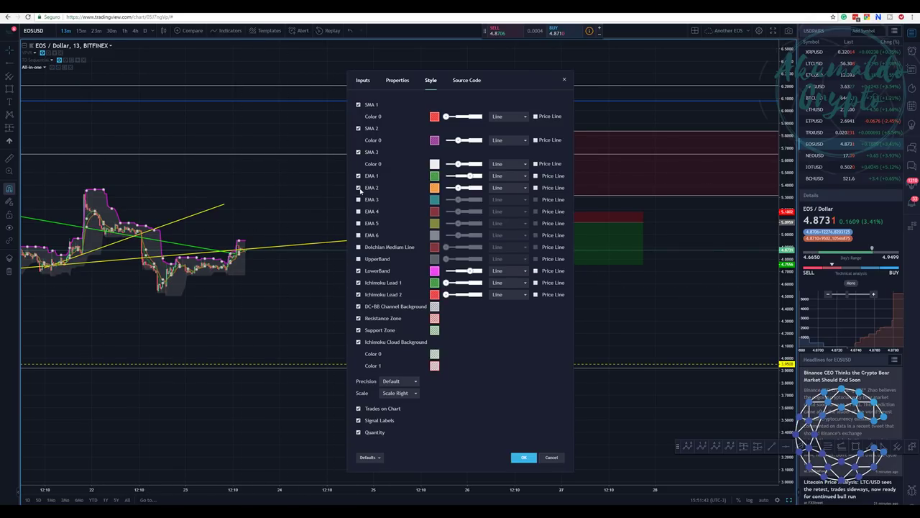
{"action": "left_click", "coordinate": [358, 188]}
{"action": "left_click", "coordinate": [358, 175]}
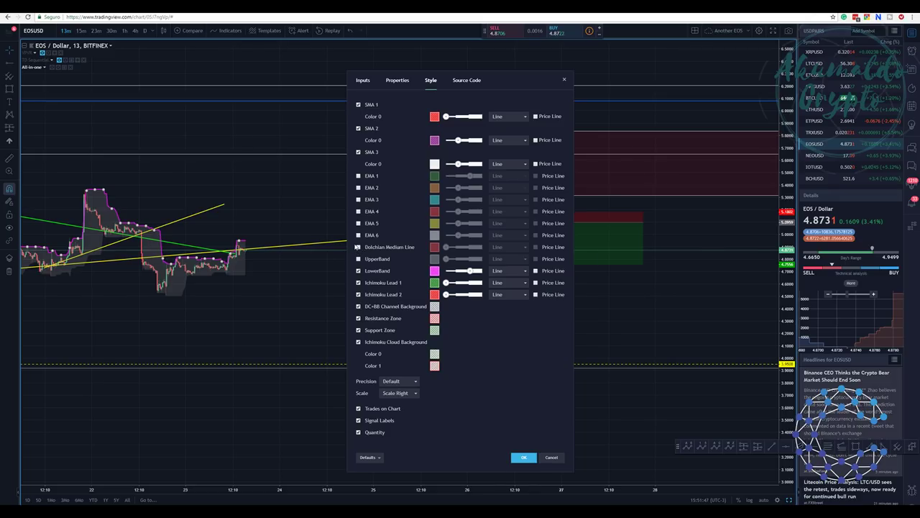
{"action": "left_click", "coordinate": [288, 214]}
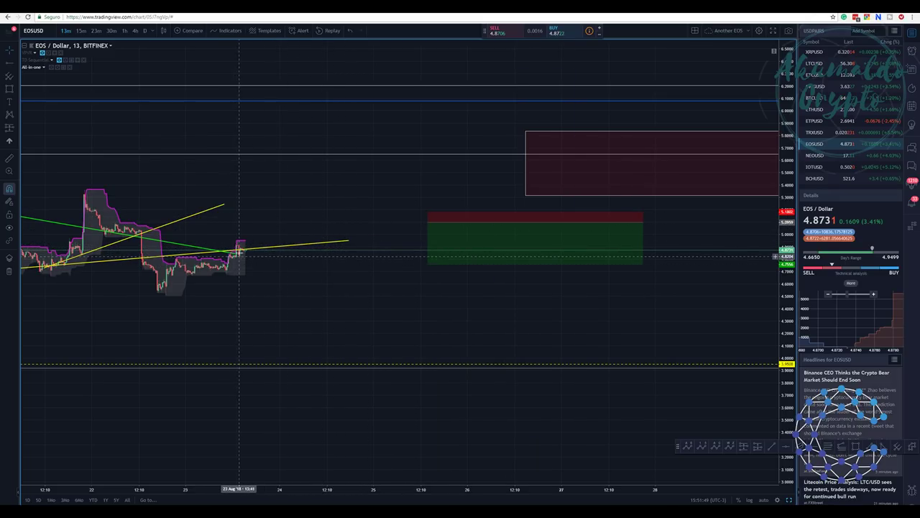
Check the All-in-one indicator's style settings and examine how price since 14 Aug moves within the channel band
{"action": "left_click", "coordinate": [57, 67]}
{"action": "scroll", "coordinate": [278, 193], "scroll_direction": "down", "scroll_amount": 2}
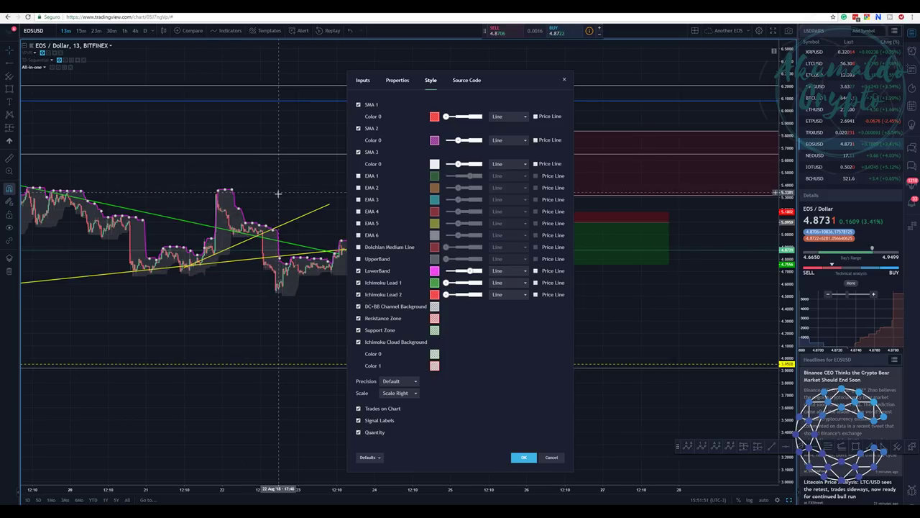
{"action": "left_click", "coordinate": [279, 180]}
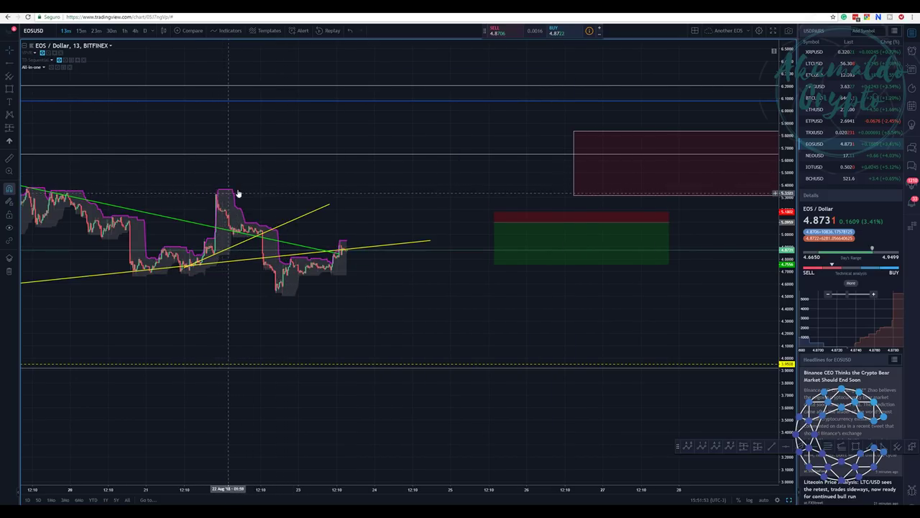
{"action": "scroll", "coordinate": [239, 193], "scroll_direction": "down", "scroll_amount": 2}
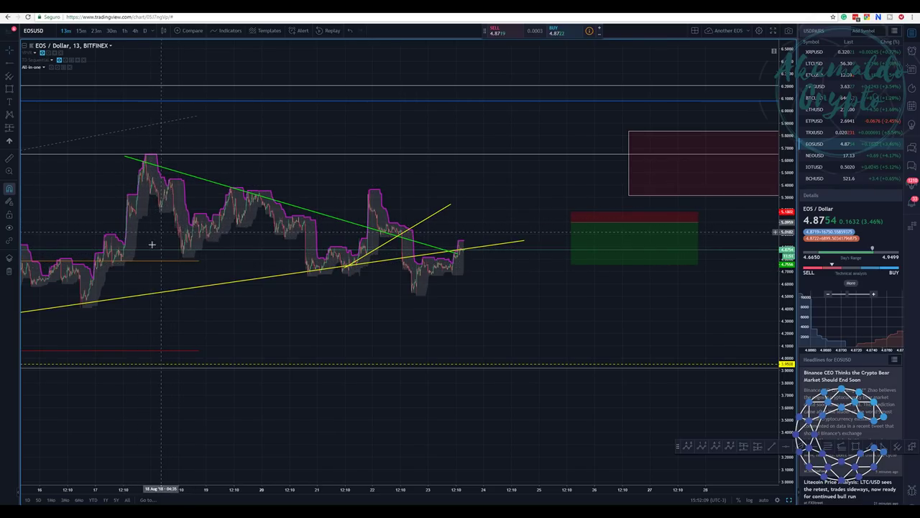
{"action": "scroll", "coordinate": [287, 268], "scroll_direction": "down", "scroll_amount": 2}
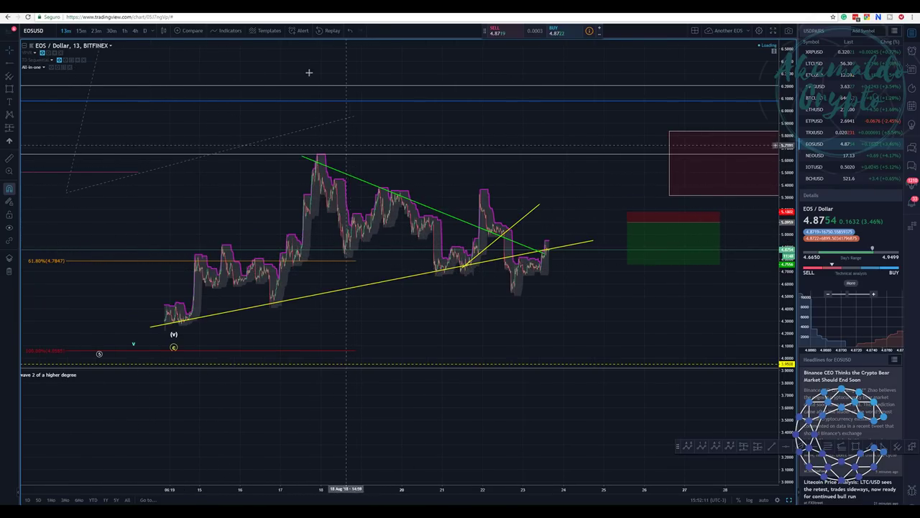
{"action": "scroll", "coordinate": [396, 317], "scroll_direction": "up", "scroll_amount": 2}
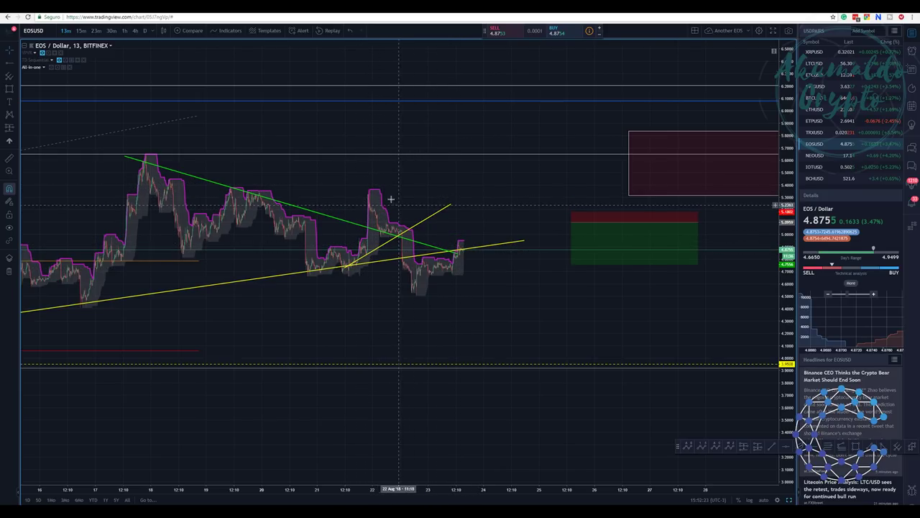
Draw a small rectangle around the latest candles on 23 Aug, adjust it to span about 4.77 to 4.97, and remove it
{"action": "left_click", "coordinate": [9, 91]}
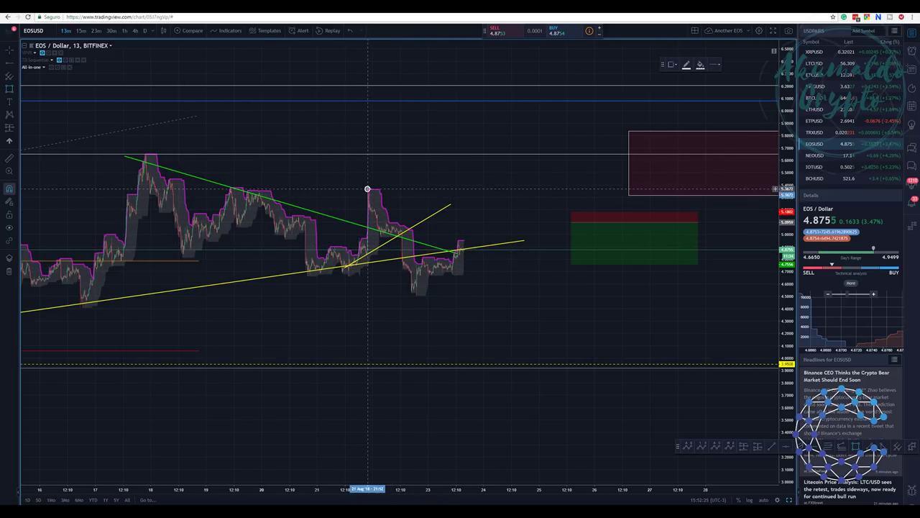
{"action": "mouse_move", "coordinate": [368, 189]}
{"action": "left_mouse_down"}
{"action": "mouse_move", "coordinate": [391, 212]}
{"action": "mouse_move", "coordinate": [425, 206]}
{"action": "mouse_move", "coordinate": [480, 247]}
{"action": "left_mouse_up"}
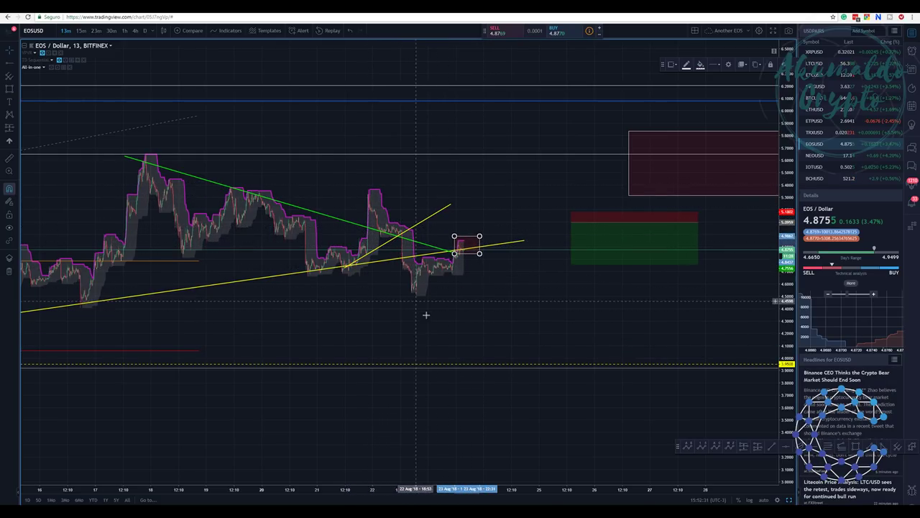
{"action": "mouse_move", "coordinate": [480, 253]}
{"action": "left_mouse_down"}
{"action": "mouse_move", "coordinate": [482, 261]}
{"action": "mouse_move", "coordinate": [481, 237]}
{"action": "left_mouse_up"}
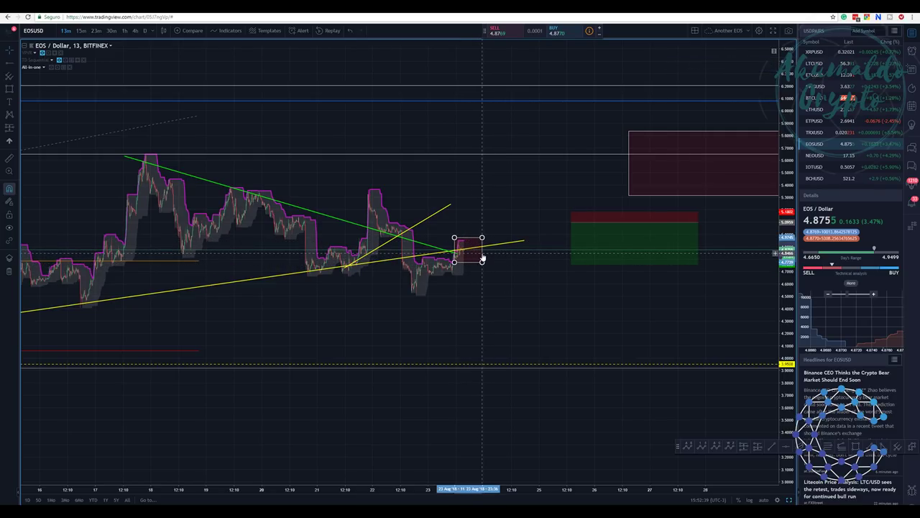
{"action": "right_click", "coordinate": [483, 257]}
{"action": "left_click", "coordinate": [504, 355]}
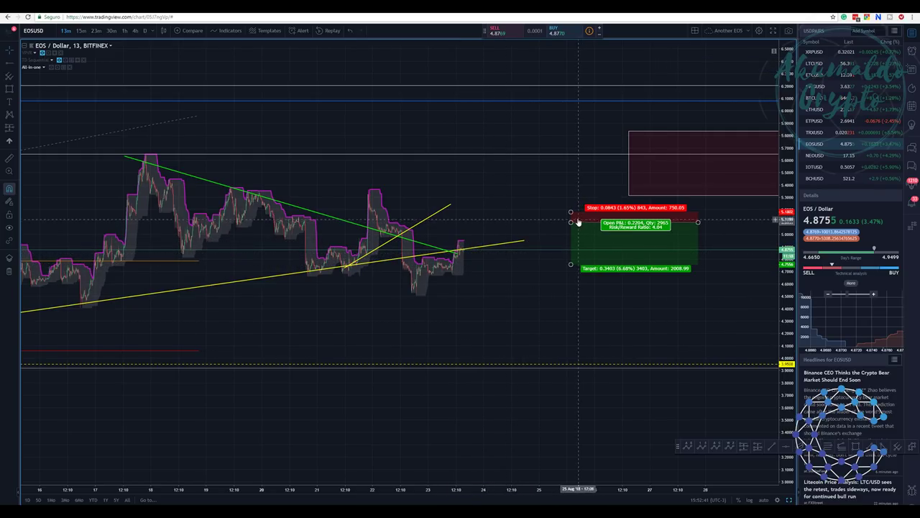
Move the existing short position back to 24 Aug with its entry at about 4.68, and remove it from the chart
{"action": "left_click_drag", "start_coordinate": [575, 238], "coordinate": [518, 279]}
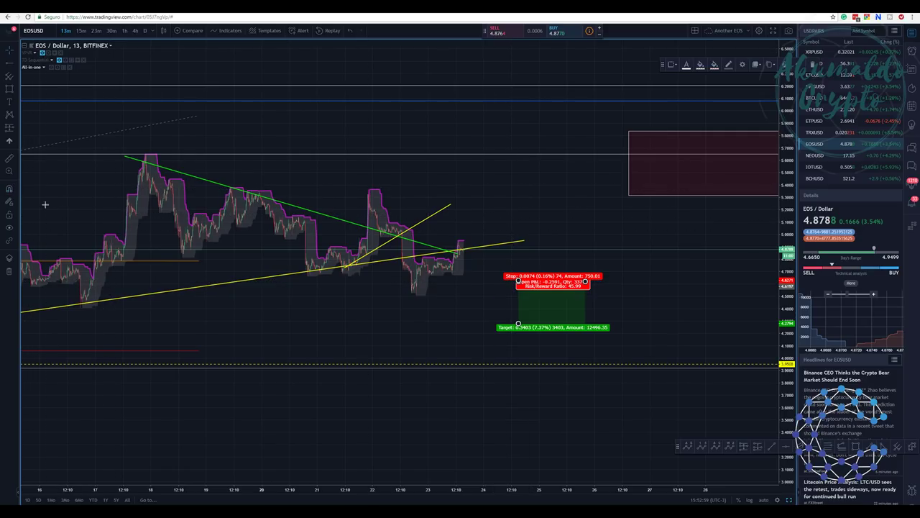
{"action": "left_click_drag", "start_coordinate": [519, 280], "coordinate": [558, 270]}
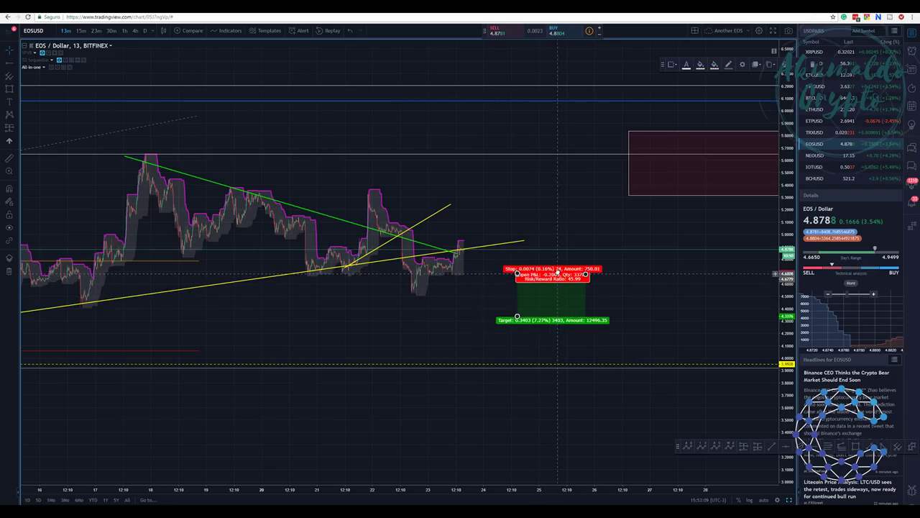
{"action": "right_click", "coordinate": [548, 269]}
{"action": "left_click", "coordinate": [562, 374]}
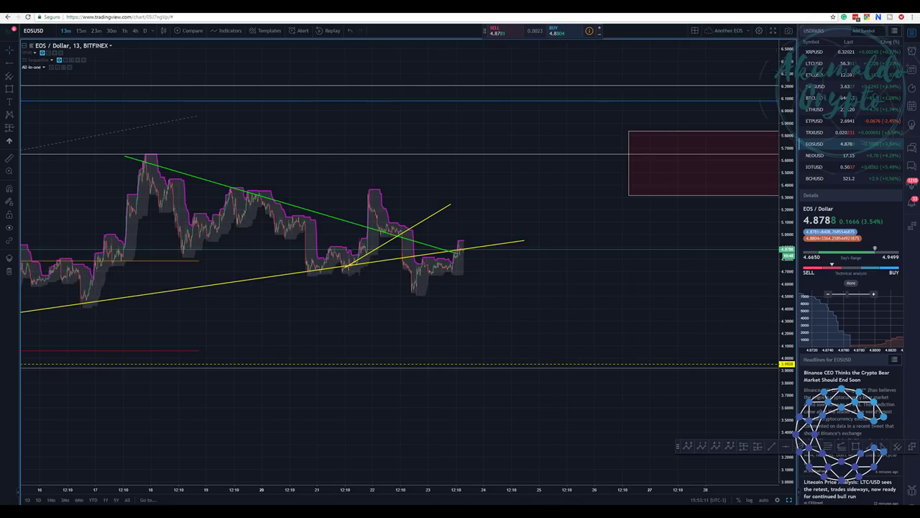
Place a short position just after the latest candle with entry about 4.95, stop about 5.07 and target about 4.43
{"action": "left_click", "coordinate": [9, 128]}
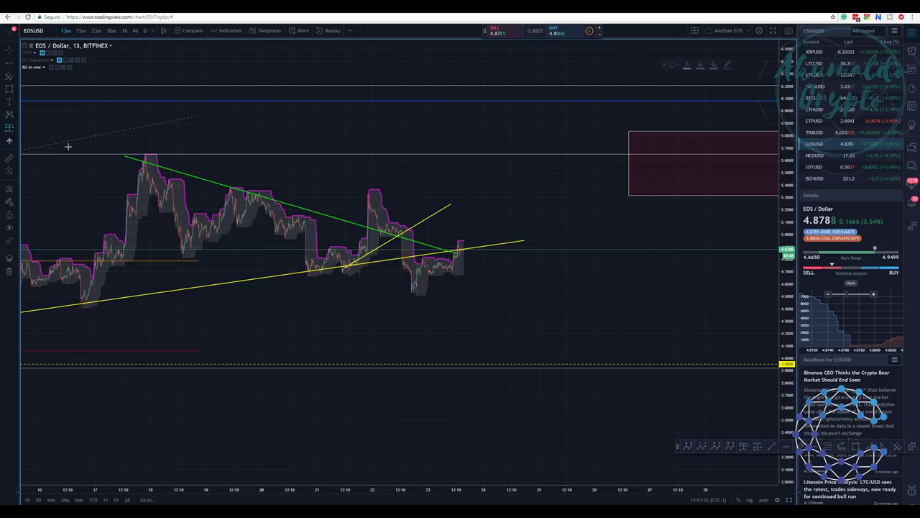
{"action": "left_click", "coordinate": [469, 237]}
{"action": "left_click_drag", "start_coordinate": [469, 205], "coordinate": [469, 224]}
{"action": "left_click_drag", "start_coordinate": [469, 274], "coordinate": [468, 302]}
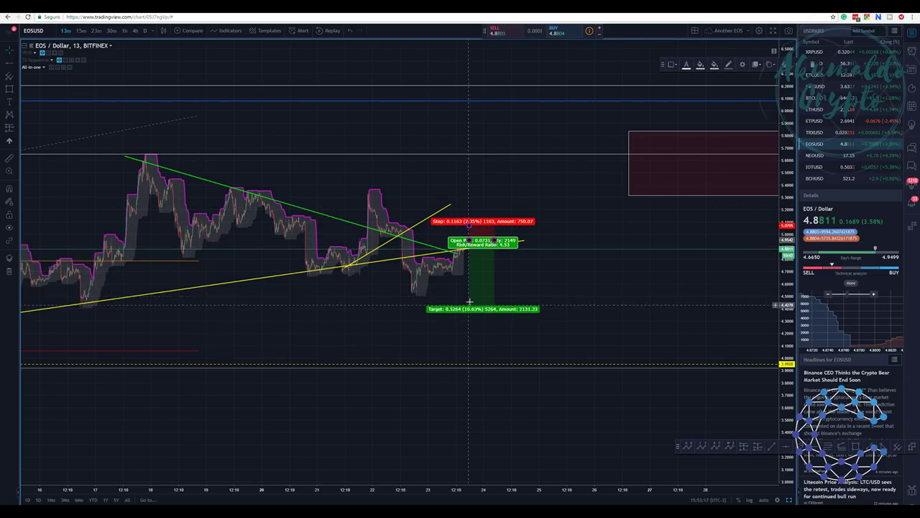
Shift the short position down to an entry of about 4.87 and along to 25 Aug, and remove it
{"action": "left_click_drag", "start_coordinate": [469, 240], "coordinate": [469, 251]}
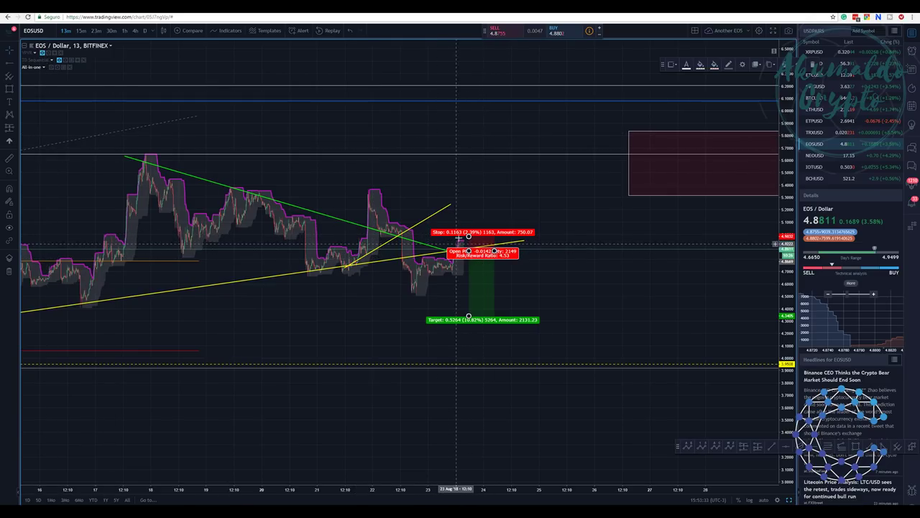
{"action": "left_click_drag", "start_coordinate": [470, 259], "coordinate": [541, 255]}
{"action": "right_click", "coordinate": [541, 255]}
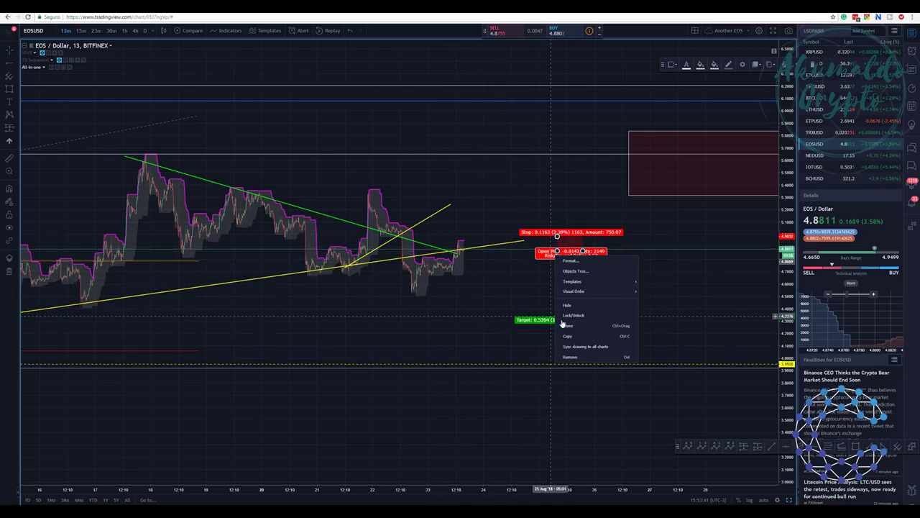
{"action": "left_click", "coordinate": [583, 357]}
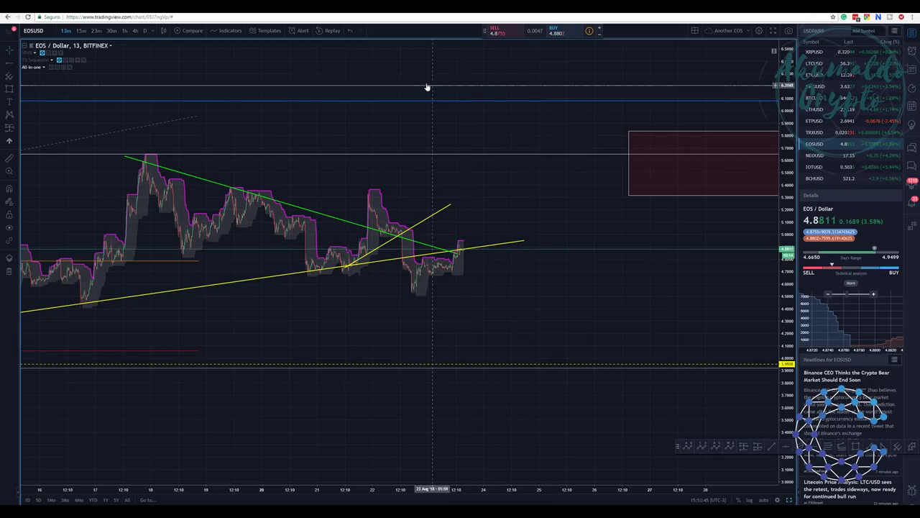
Examine the price action since 13 Aug, selecting the falling green trend line and the short rising yellow one for inspection
{"action": "scroll", "coordinate": [460, 187], "scroll_direction": "up", "scroll_amount": 1}
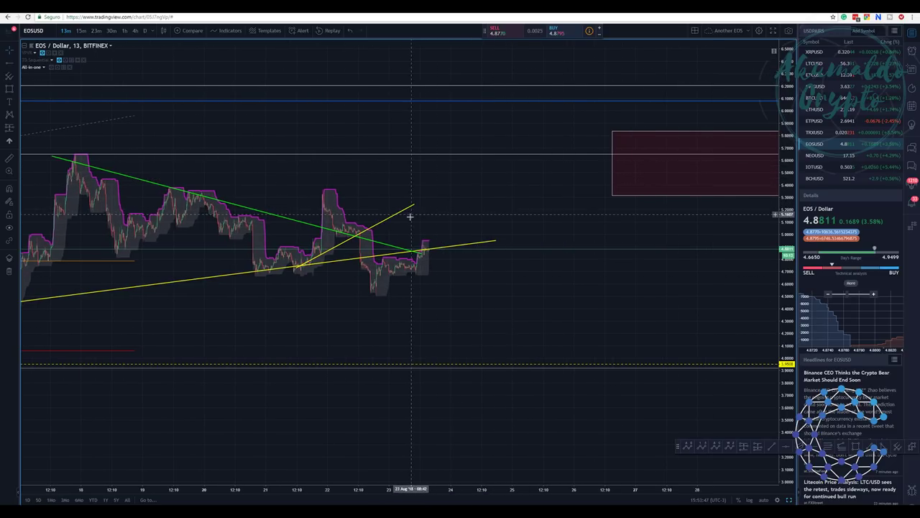
{"action": "scroll", "coordinate": [388, 215], "scroll_direction": "down", "scroll_amount": 2}
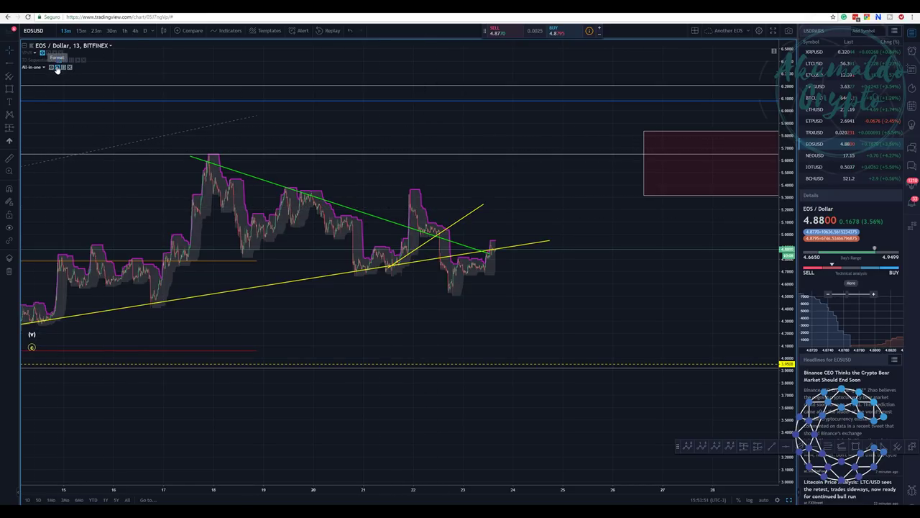
{"action": "scroll", "coordinate": [302, 236], "scroll_direction": "down", "scroll_amount": 1}
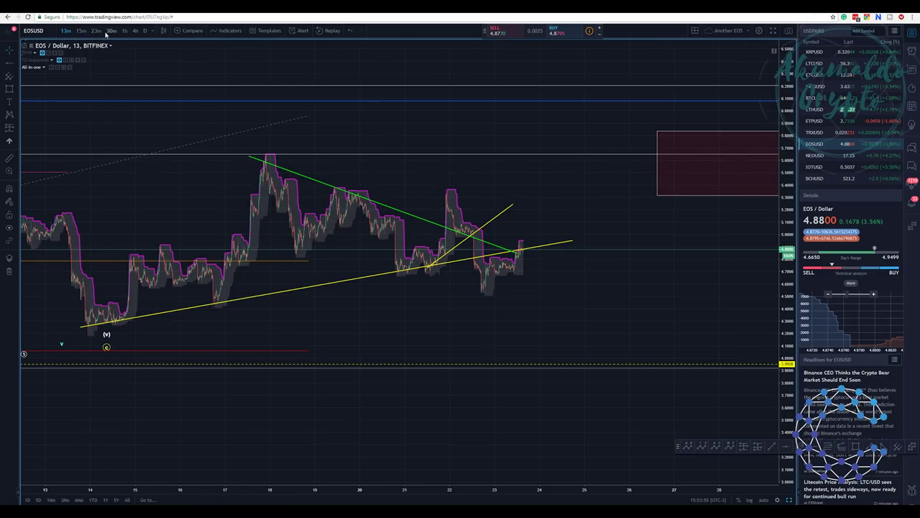
{"action": "scroll", "coordinate": [371, 257], "scroll_direction": "up", "scroll_amount": 1}
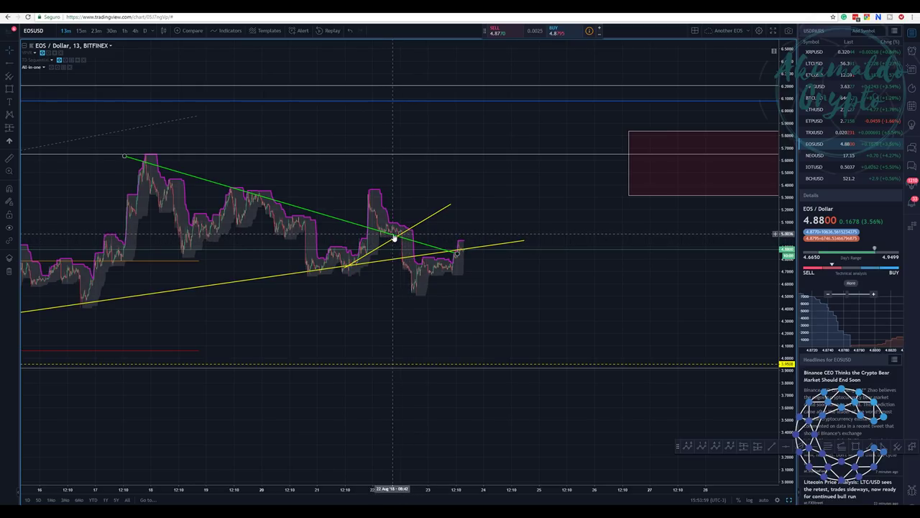
{"action": "left_click", "coordinate": [341, 221]}
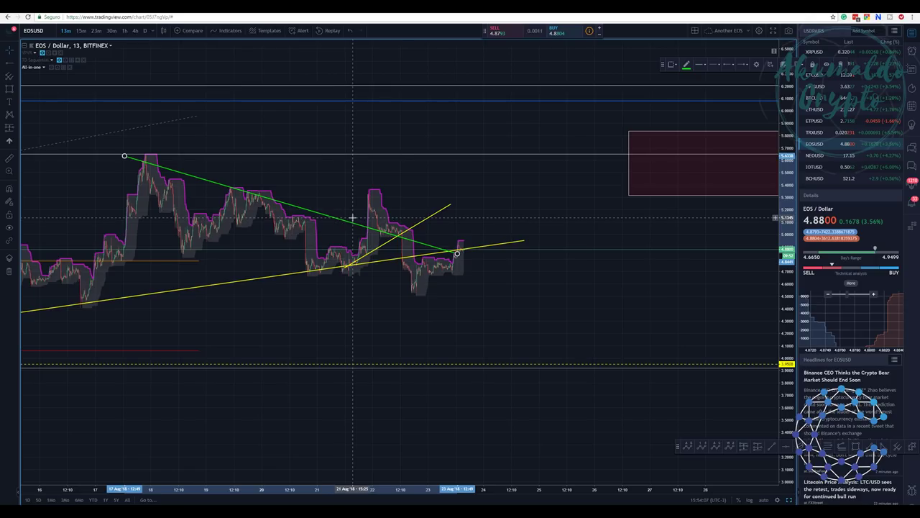
{"action": "left_click", "coordinate": [414, 227]}
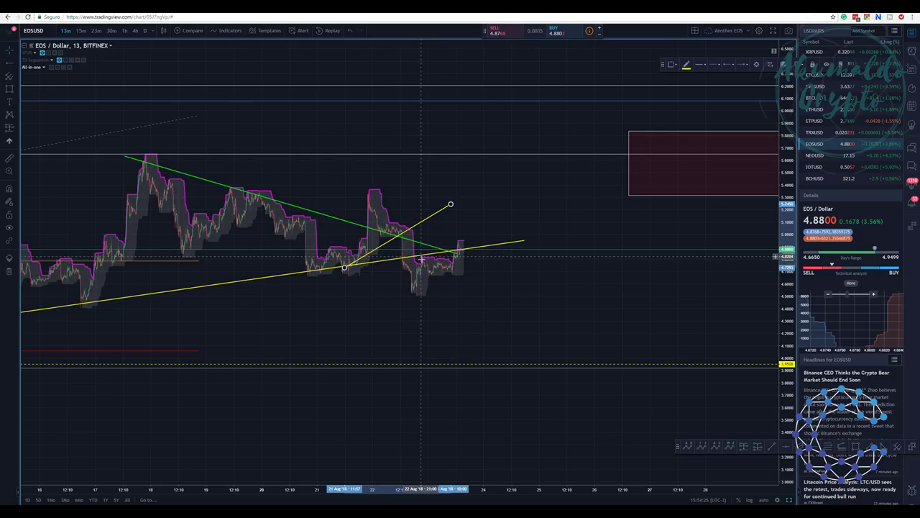
Extend the lower end of the falling green trend line to early 24 Aug at about 4.78
{"action": "left_click", "coordinate": [428, 256]}
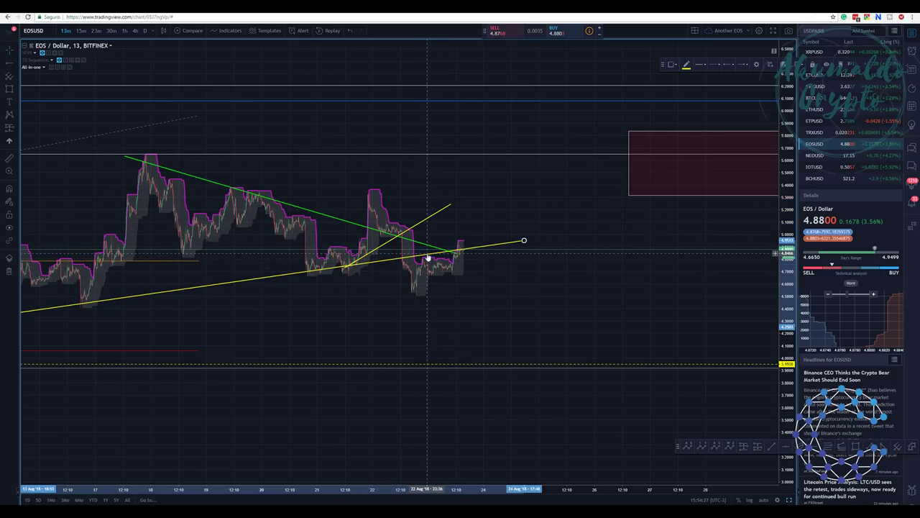
{"action": "left_click", "coordinate": [414, 244]}
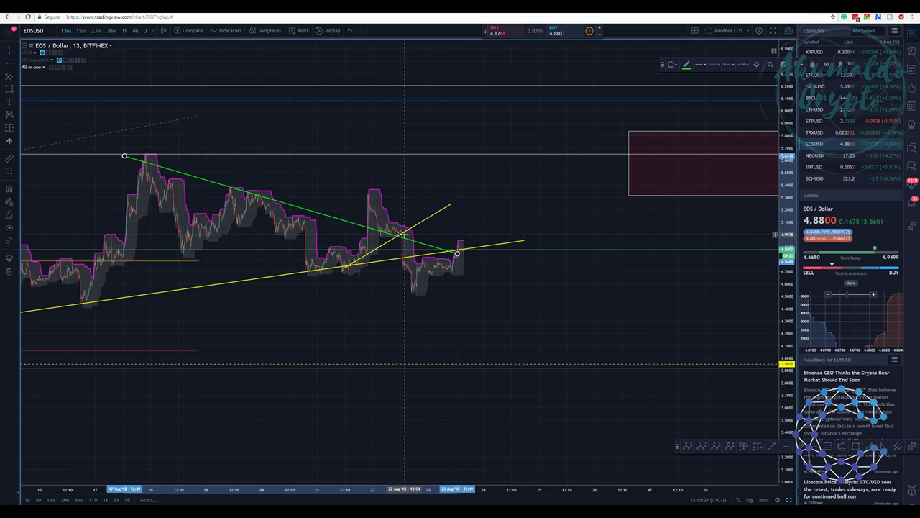
{"action": "left_click", "coordinate": [405, 235]}
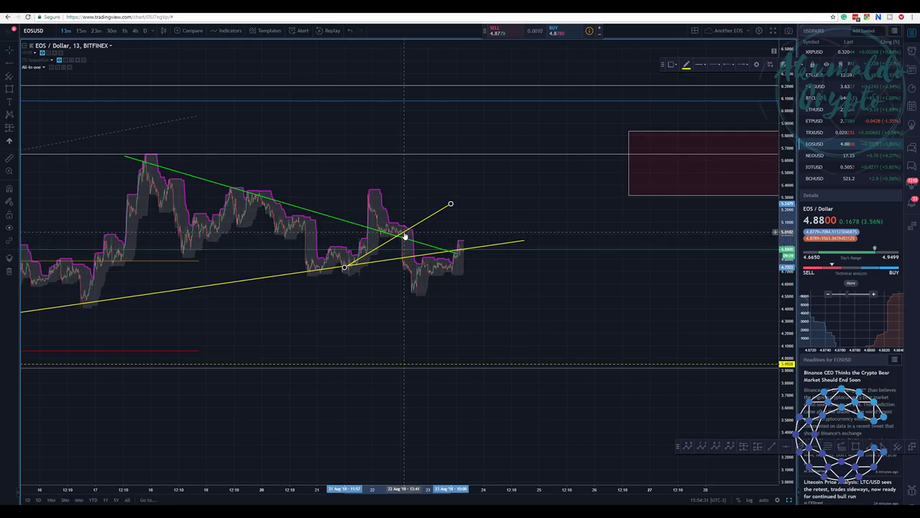
{"action": "left_click_drag", "start_coordinate": [455, 251], "coordinate": [491, 261]}
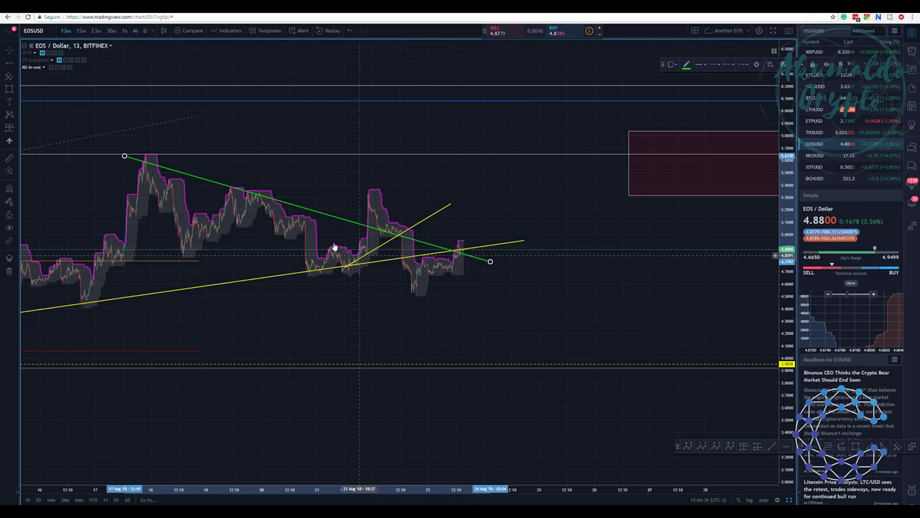
Switch the EOS/Dollar chart to the one-hour interval and frame the trend lines around the latest candles
{"action": "left_click", "coordinate": [124, 30]}
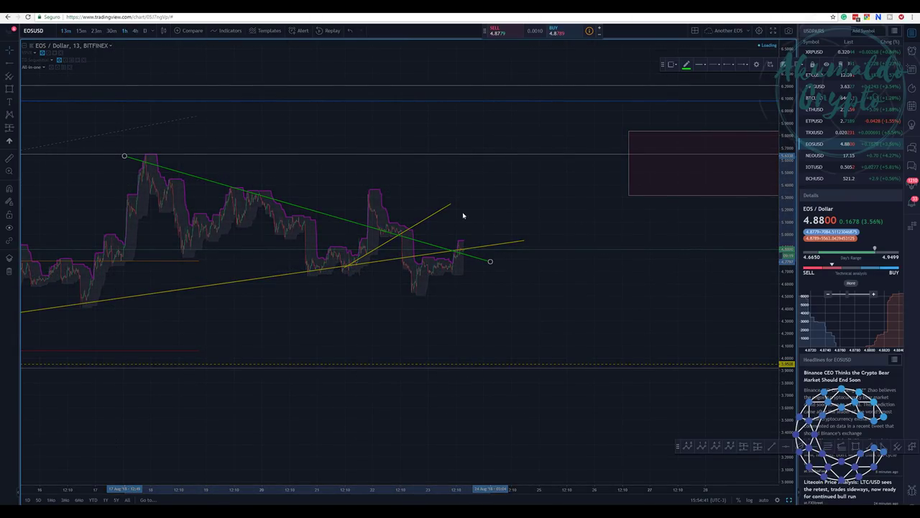
{"action": "scroll", "coordinate": [508, 256], "scroll_direction": "up", "scroll_amount": 5}
{"action": "scroll", "coordinate": [489, 256], "scroll_direction": "up", "scroll_amount": 5}
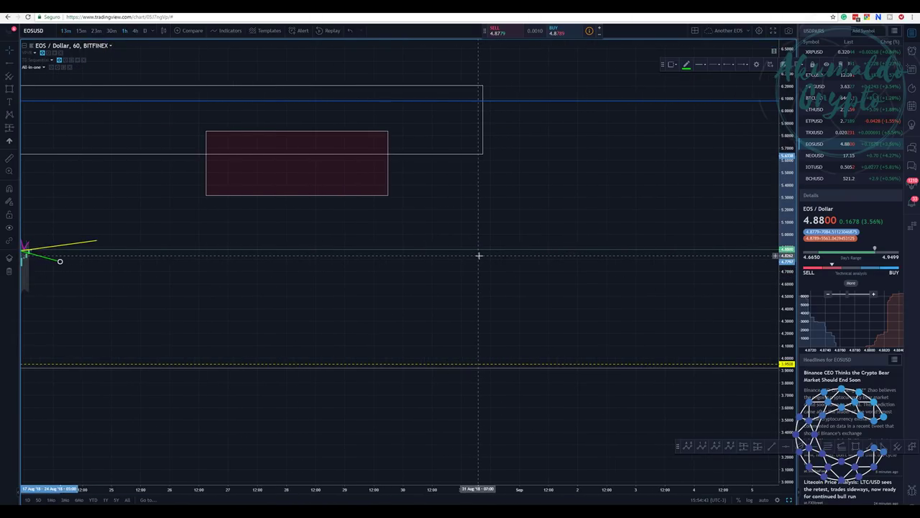
{"action": "left_click_drag", "start_coordinate": [349, 291], "coordinate": [602, 286]}
{"action": "scroll", "coordinate": [673, 251], "scroll_direction": "down", "scroll_amount": 3}
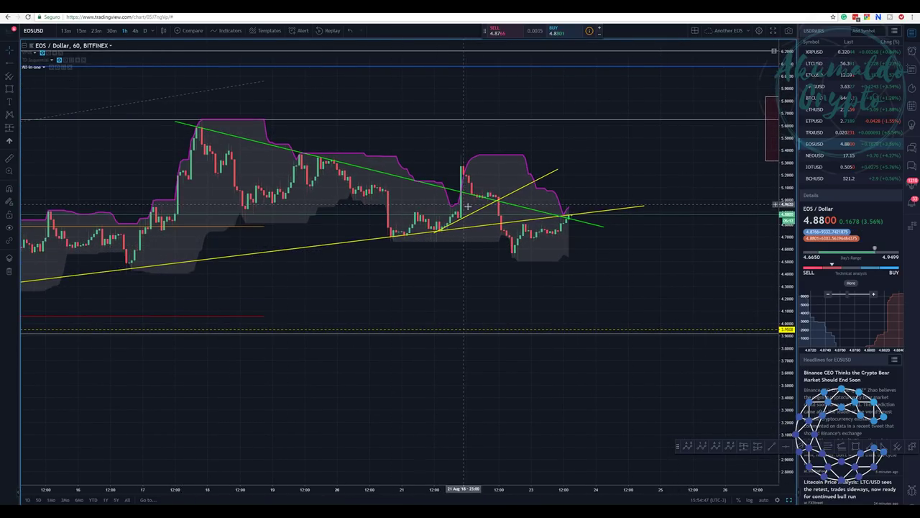
{"action": "scroll", "coordinate": [468, 209], "scroll_direction": "down", "scroll_amount": 2}
{"action": "scroll", "coordinate": [580, 198], "scroll_direction": "up", "scroll_amount": 2}
{"action": "scroll", "coordinate": [604, 185], "scroll_direction": "down", "scroll_amount": 2}
{"action": "left_click_drag", "start_coordinate": [575, 238], "coordinate": [530, 247]}
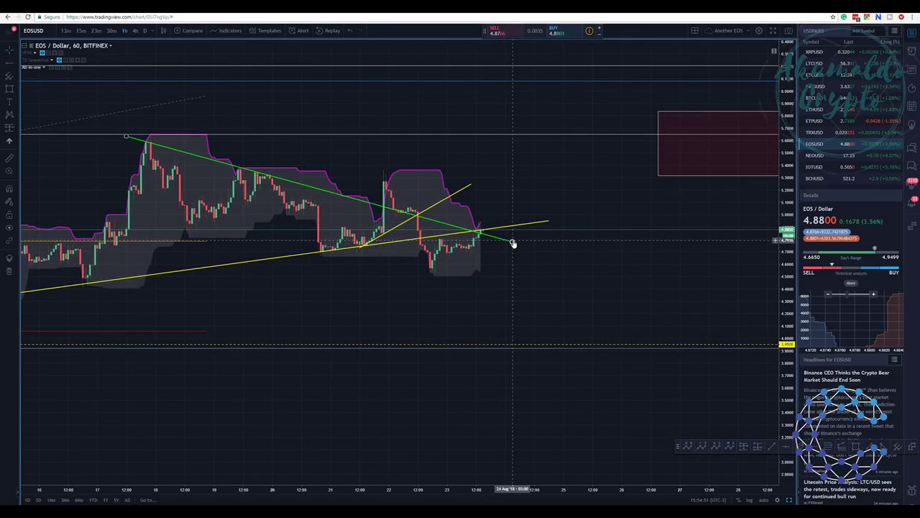
Adjust the green trend line to run from 17 Aug 15:00 at about 5.62 to 24 Aug 07:00 at about 4.75
{"action": "left_click", "coordinate": [512, 243]}
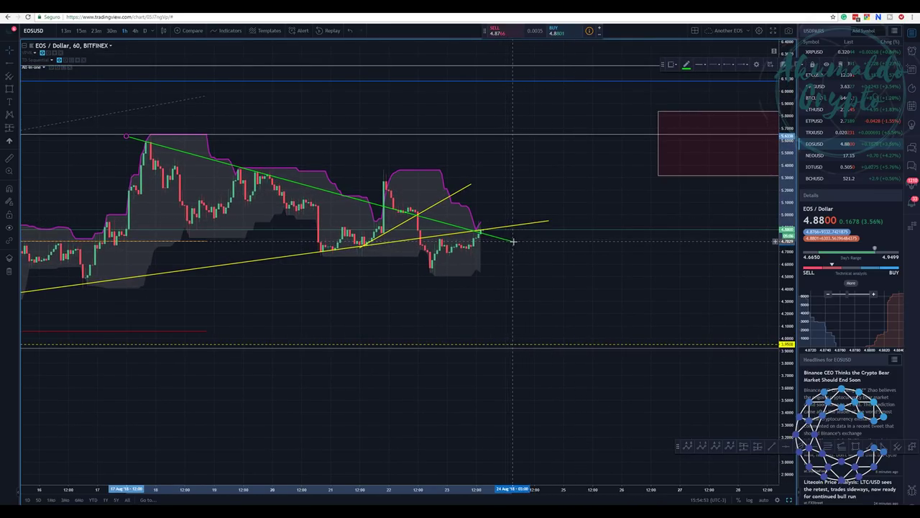
{"action": "left_click_drag", "start_coordinate": [512, 242], "coordinate": [521, 245]}
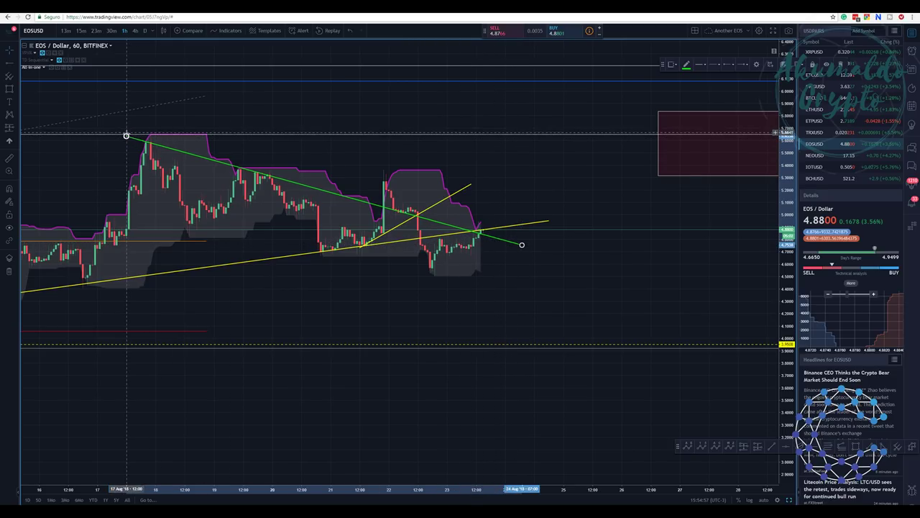
{"action": "left_click_drag", "start_coordinate": [127, 135], "coordinate": [134, 138]}
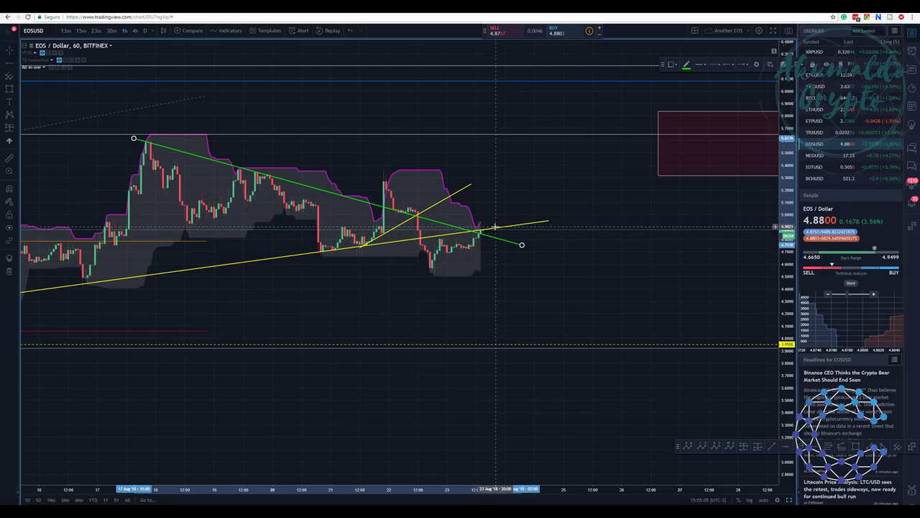
Examine where price meets the long rising yellow and falling green trend lines, selecting each and comparing with price action since 9 Aug
{"action": "left_click", "coordinate": [495, 231]}
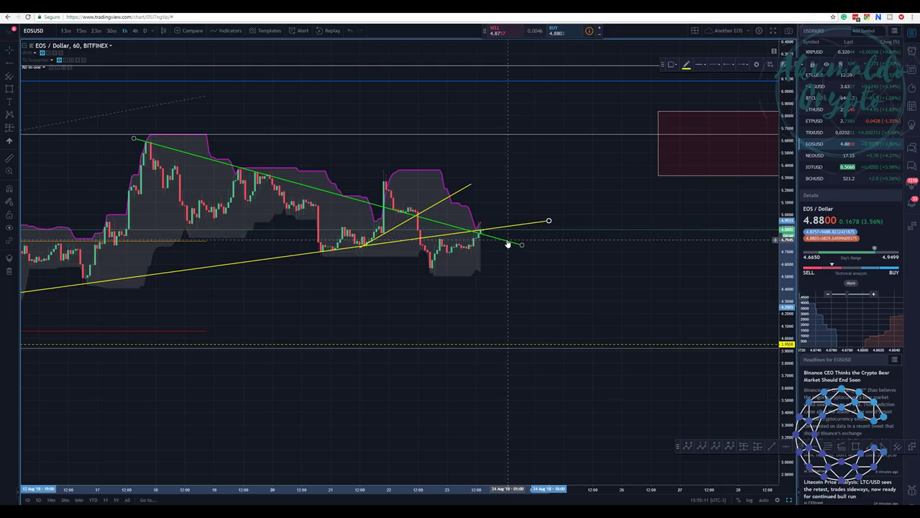
{"action": "left_click", "coordinate": [508, 242]}
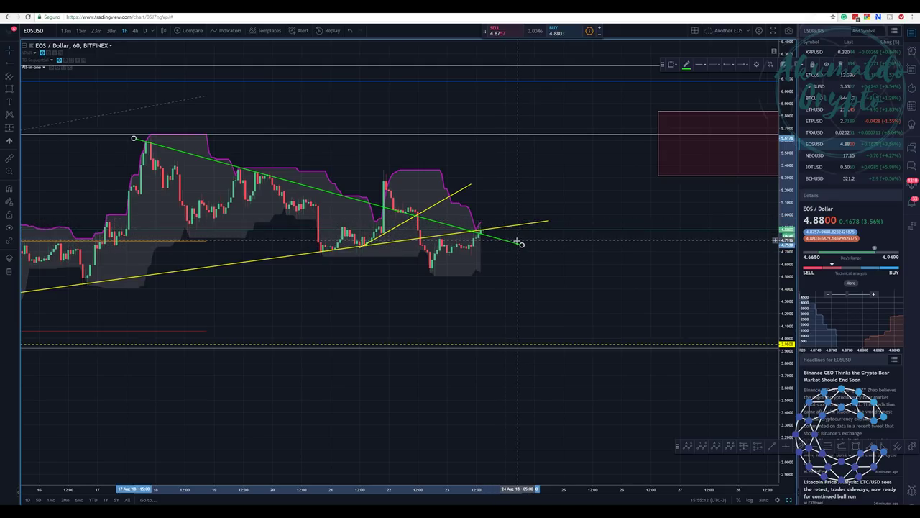
{"action": "left_click", "coordinate": [511, 225]}
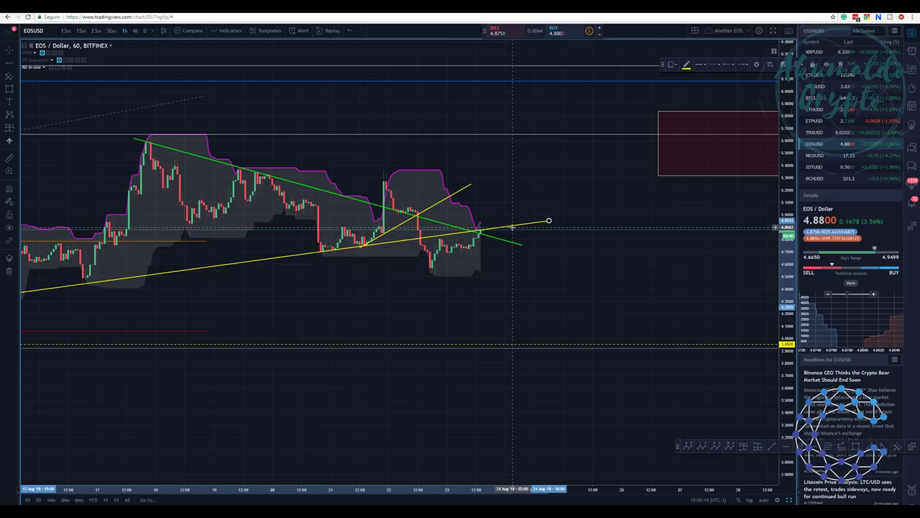
{"action": "left_click", "coordinate": [513, 244]}
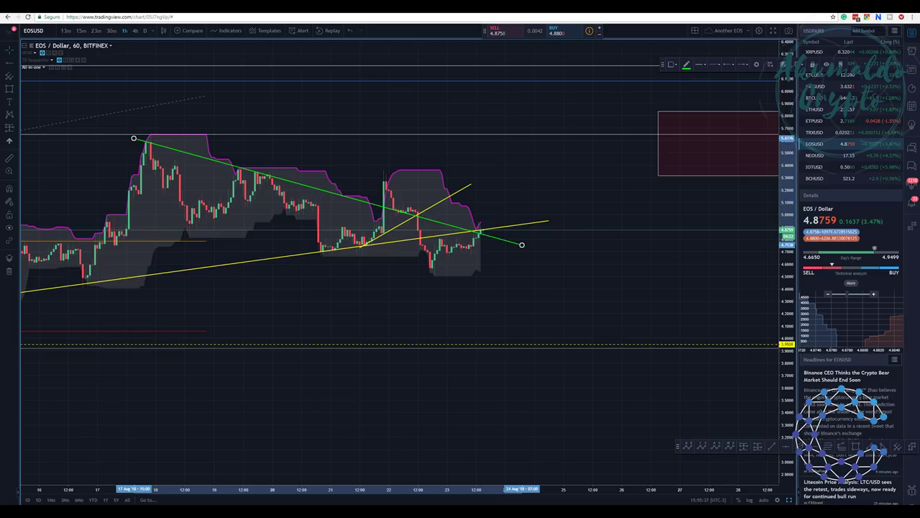
{"action": "scroll", "coordinate": [333, 116], "scroll_direction": "down", "scroll_amount": 2}
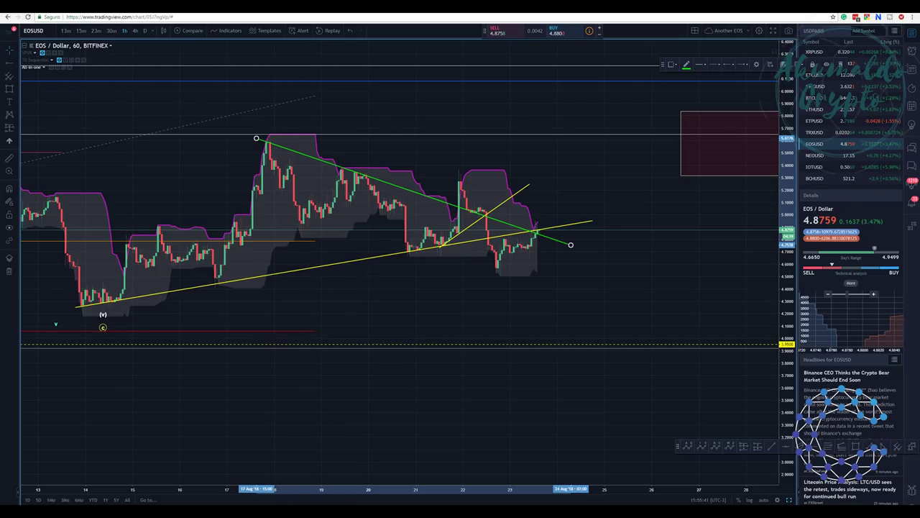
{"action": "scroll", "coordinate": [349, 139], "scroll_direction": "down", "scroll_amount": 2}
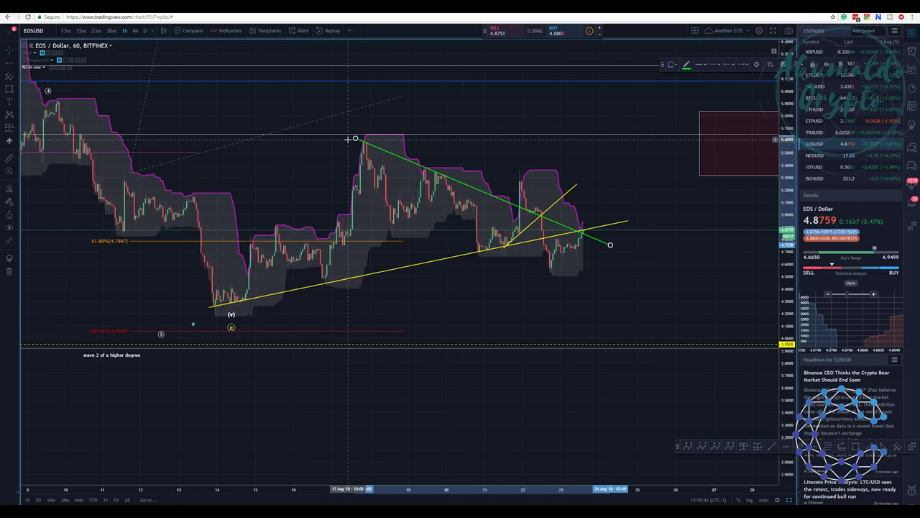